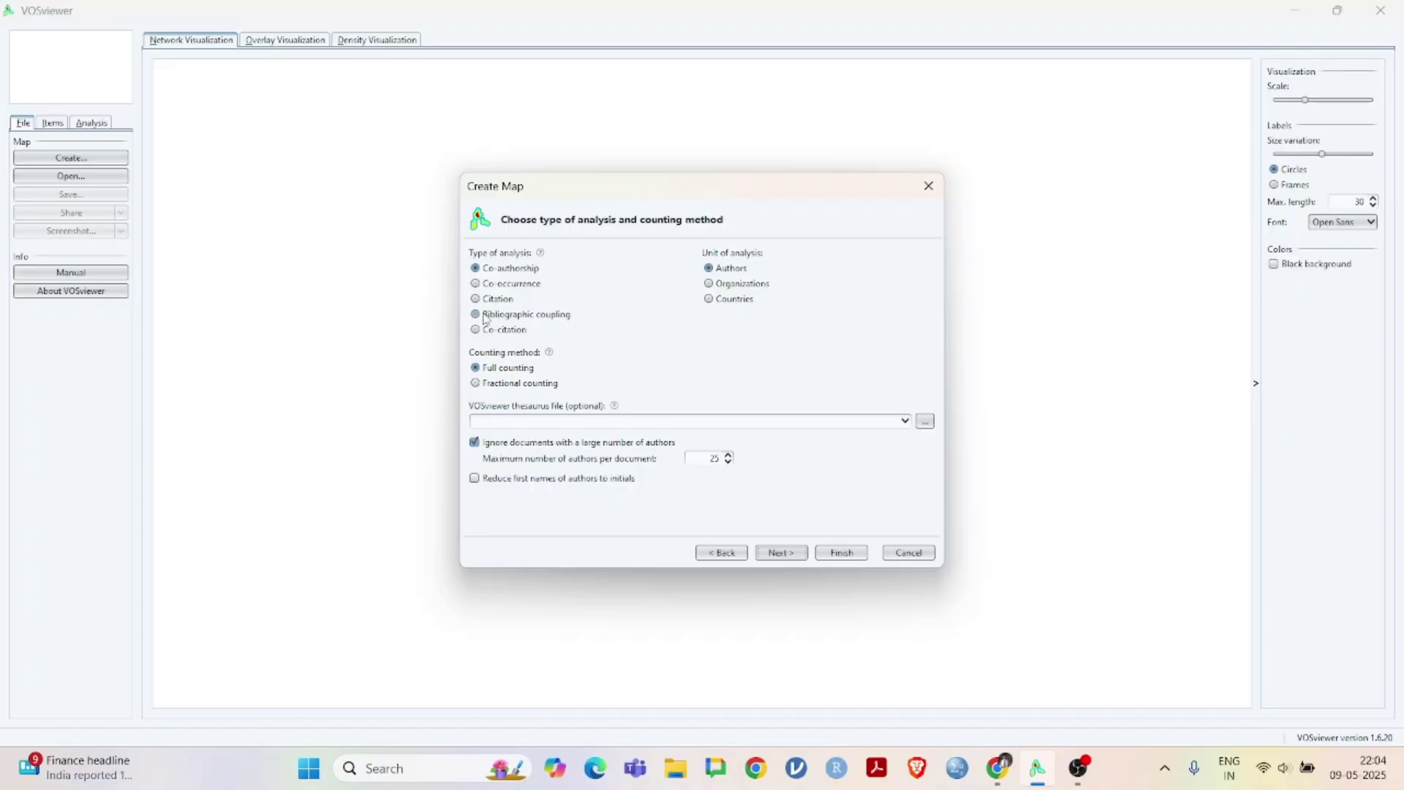
Create a bibliographic coupling map of documents with full counting and a raised minimum number of citations, and examine its most prominent document.
click(484, 317)
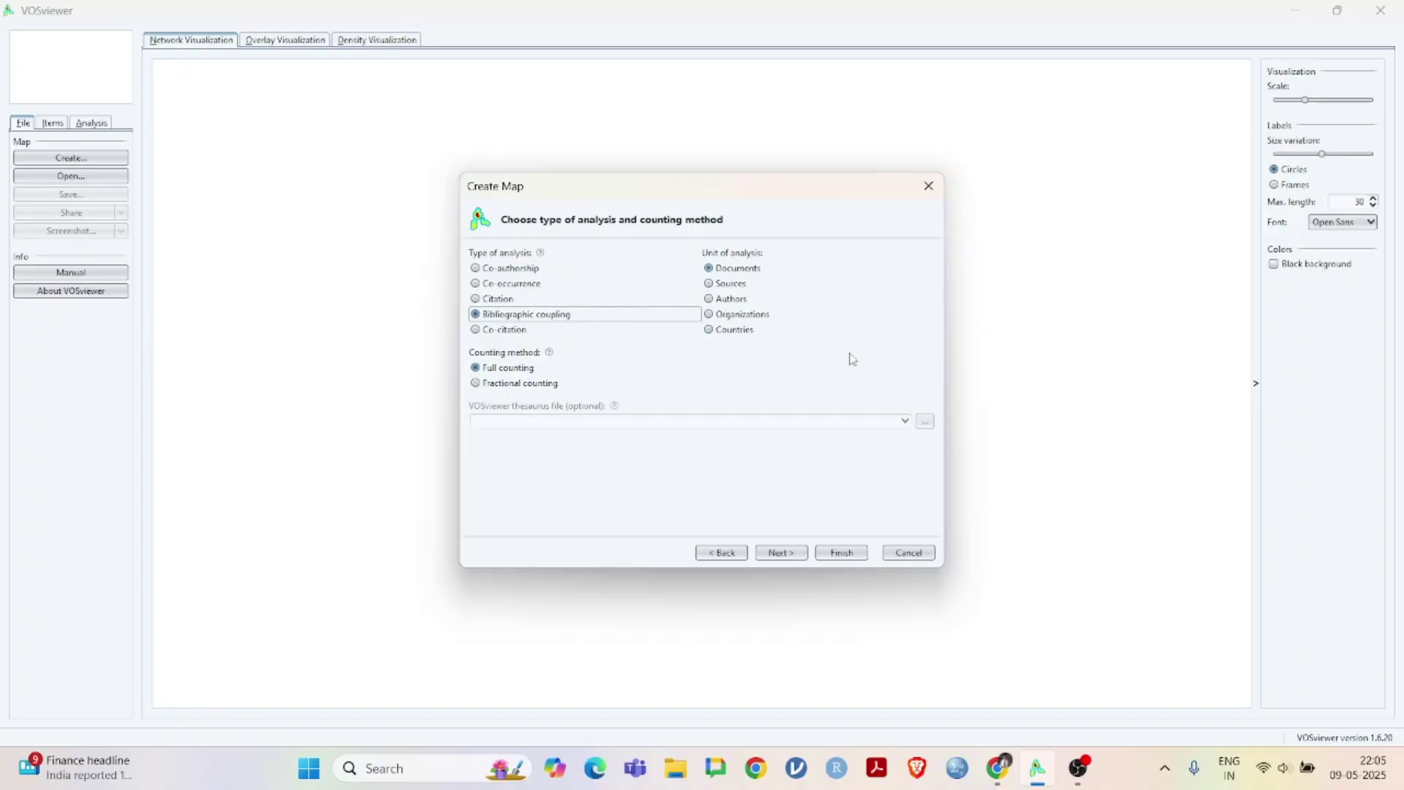
click(802, 550)
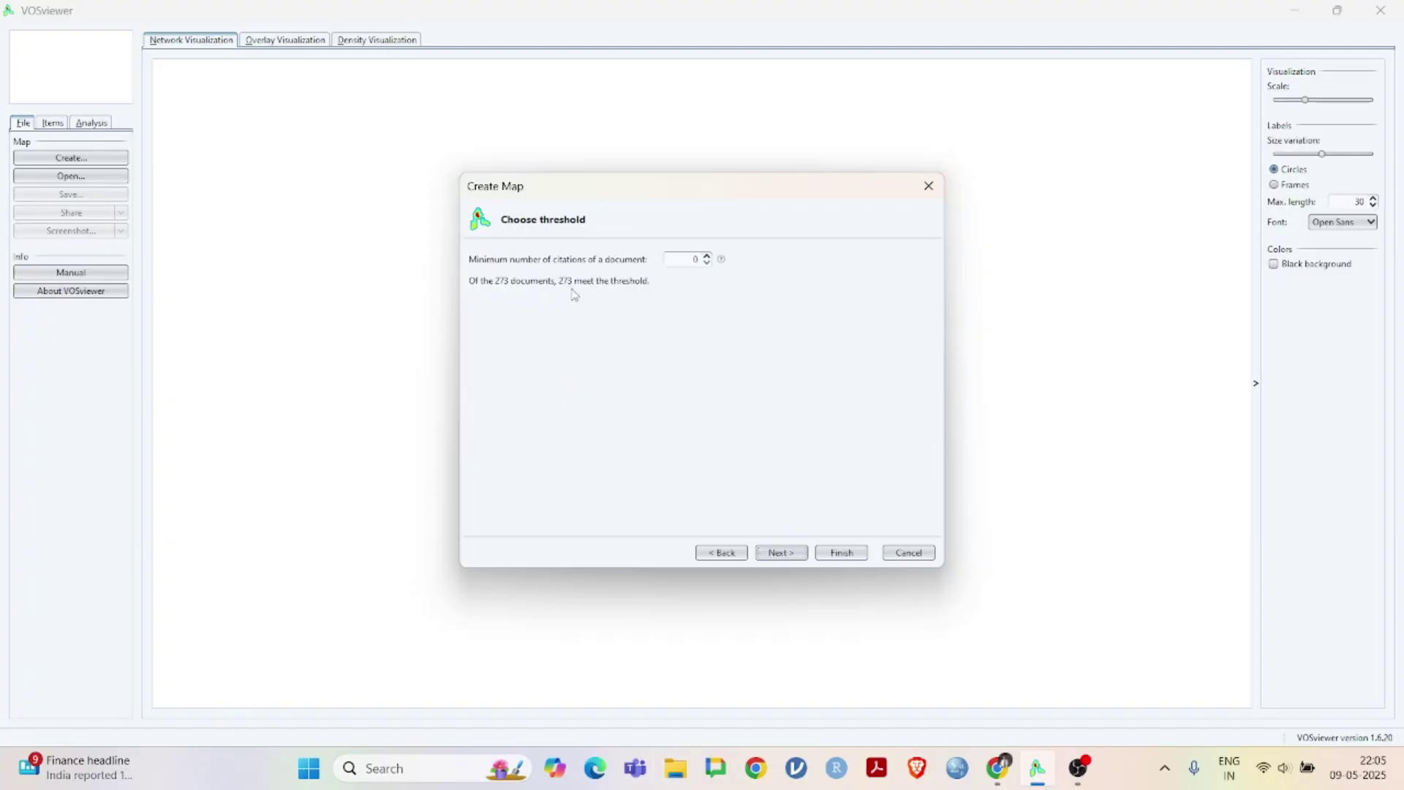
double_click(697, 258)
text(00)
click(706, 264)
click(707, 263)
click(707, 263)
click(706, 263)
click(707, 264)
click(788, 554)
click(819, 554)
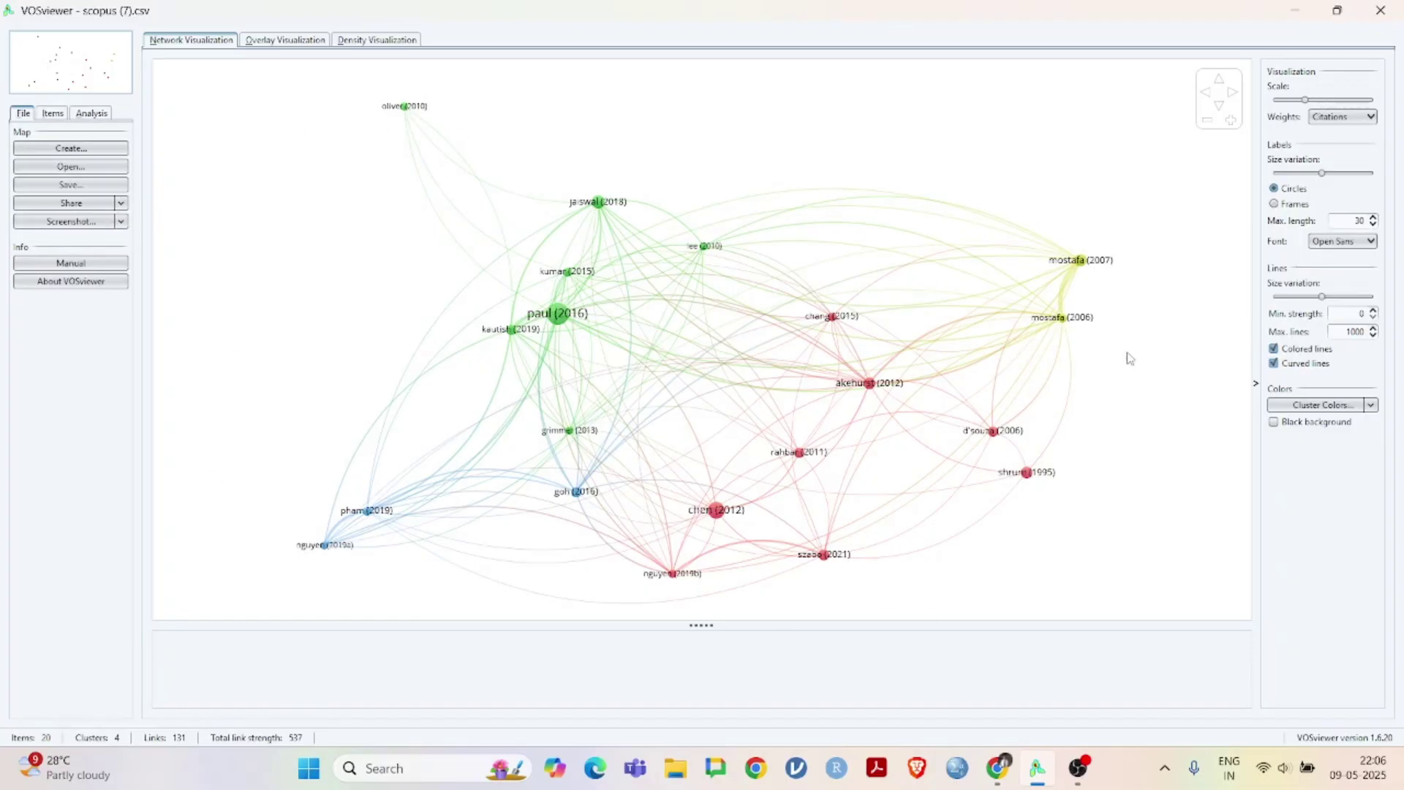
mouse_move(560, 322)
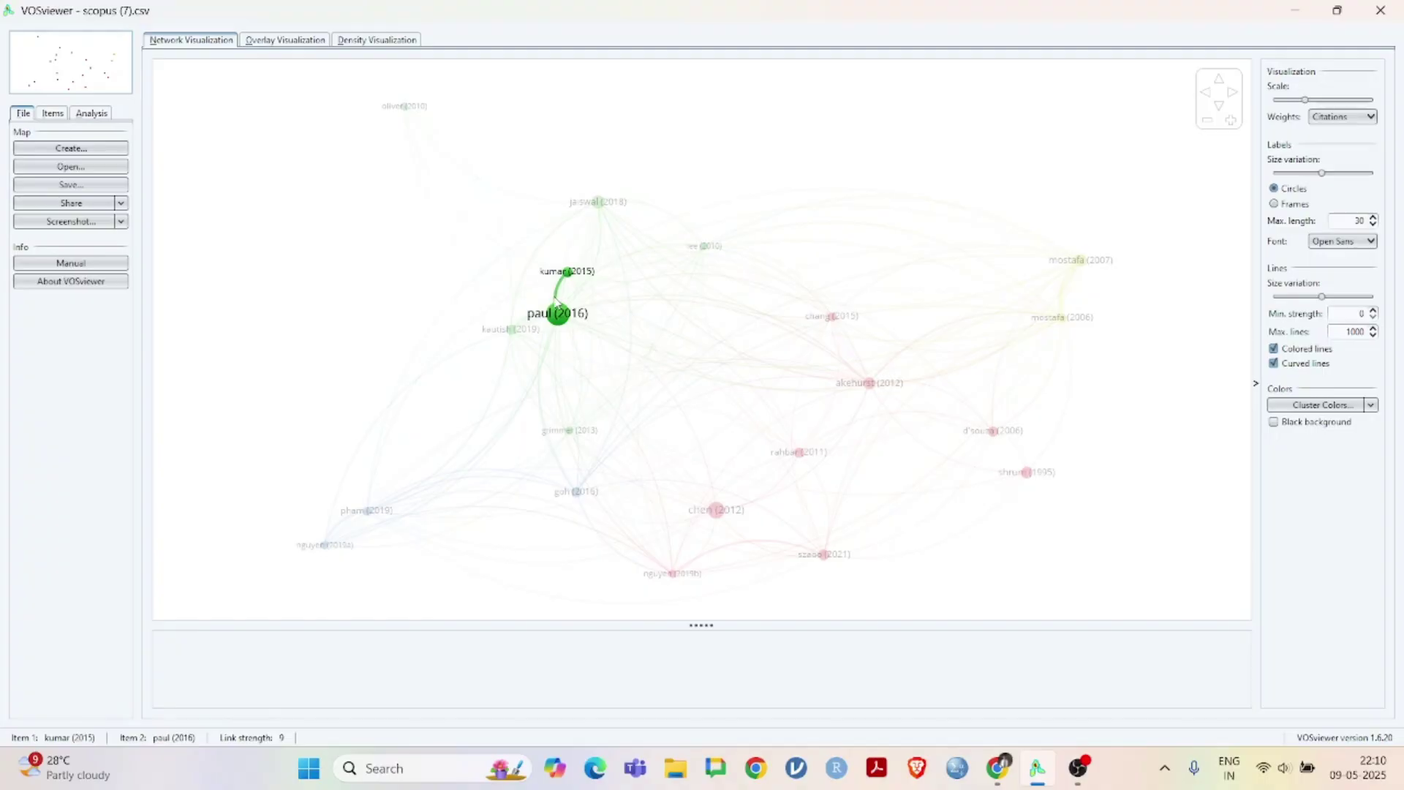
Create a bibliographic coupling map of sources from scopus (7).csv with full counting, including all 6 sources offered.
click(96, 148)
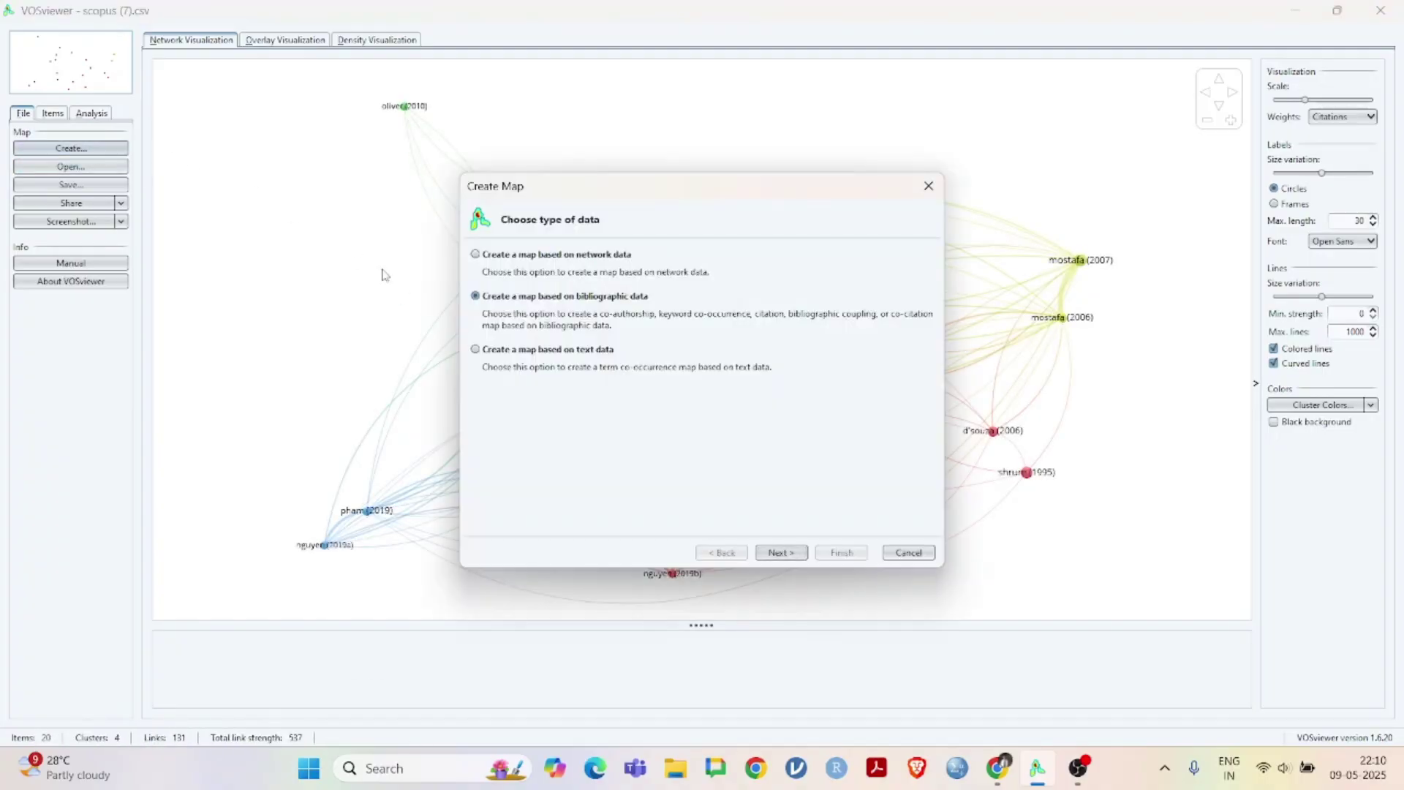
click(783, 553)
click(787, 554)
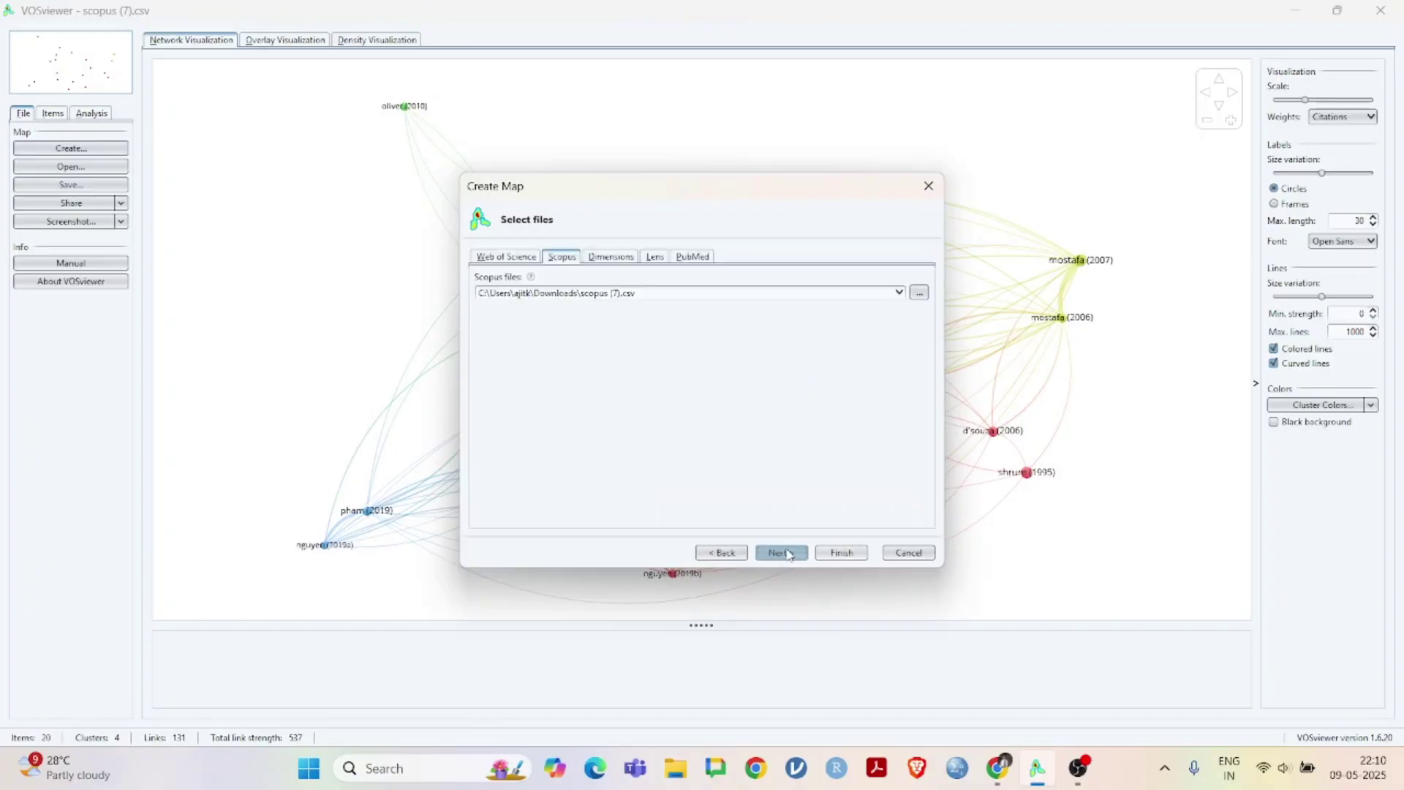
click(787, 554)
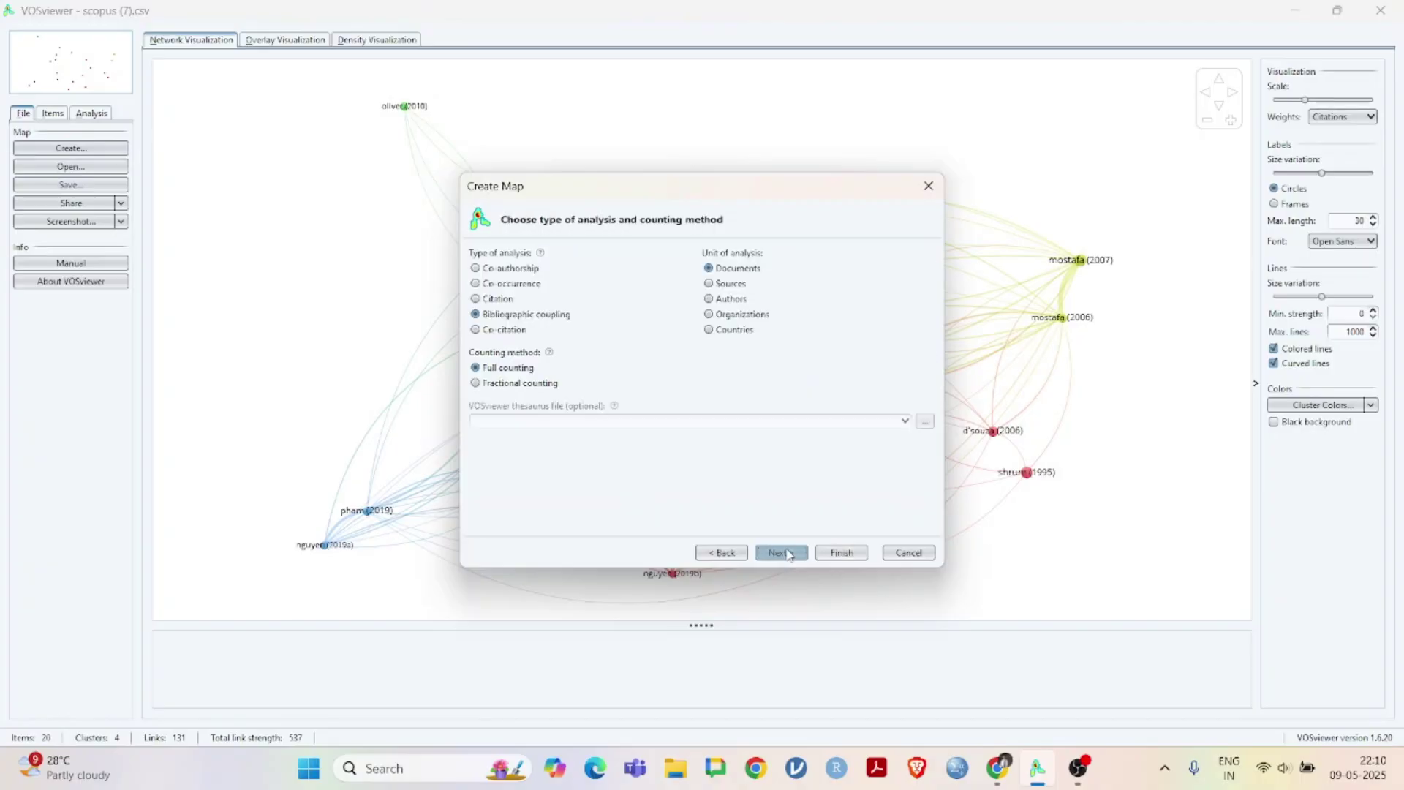
click(735, 287)
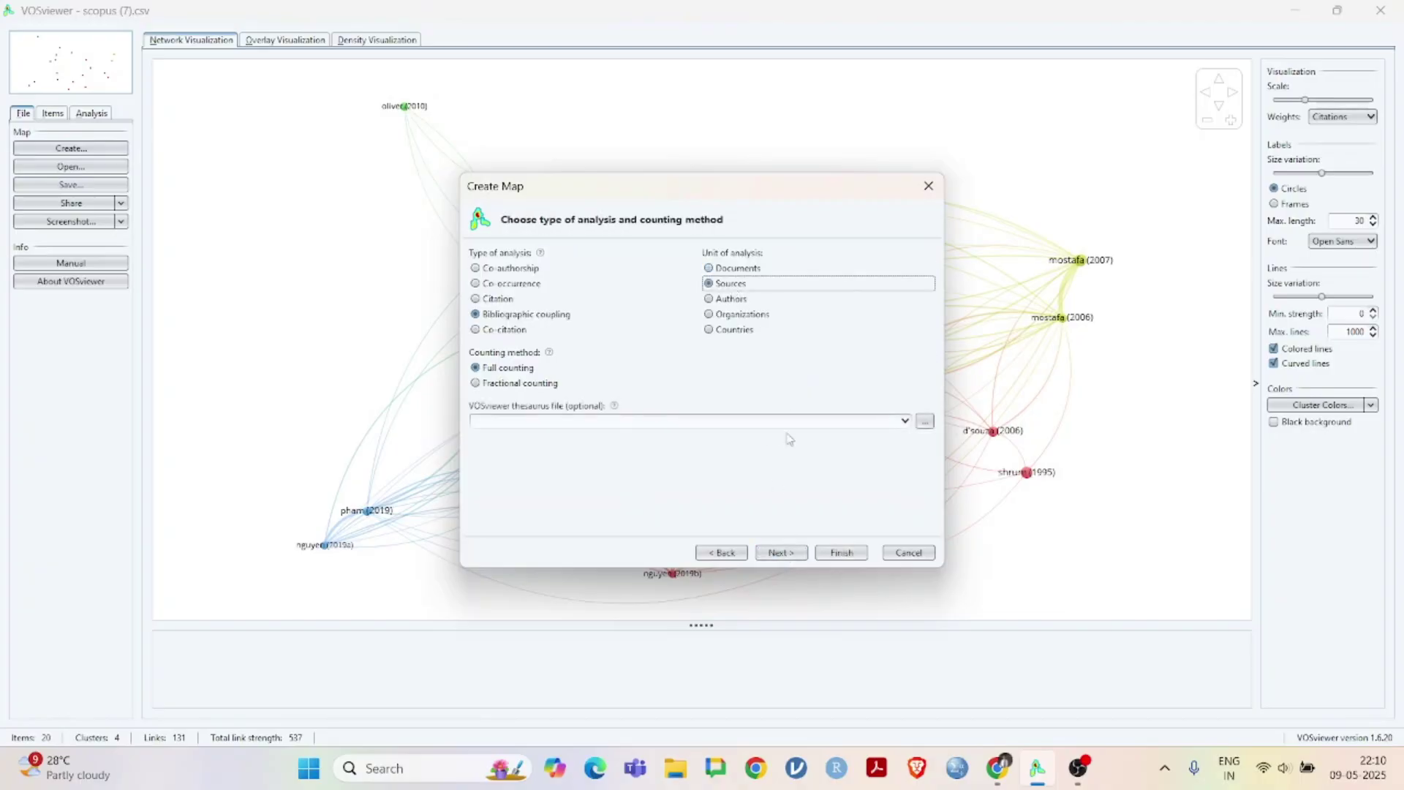
click(778, 556)
click(778, 553)
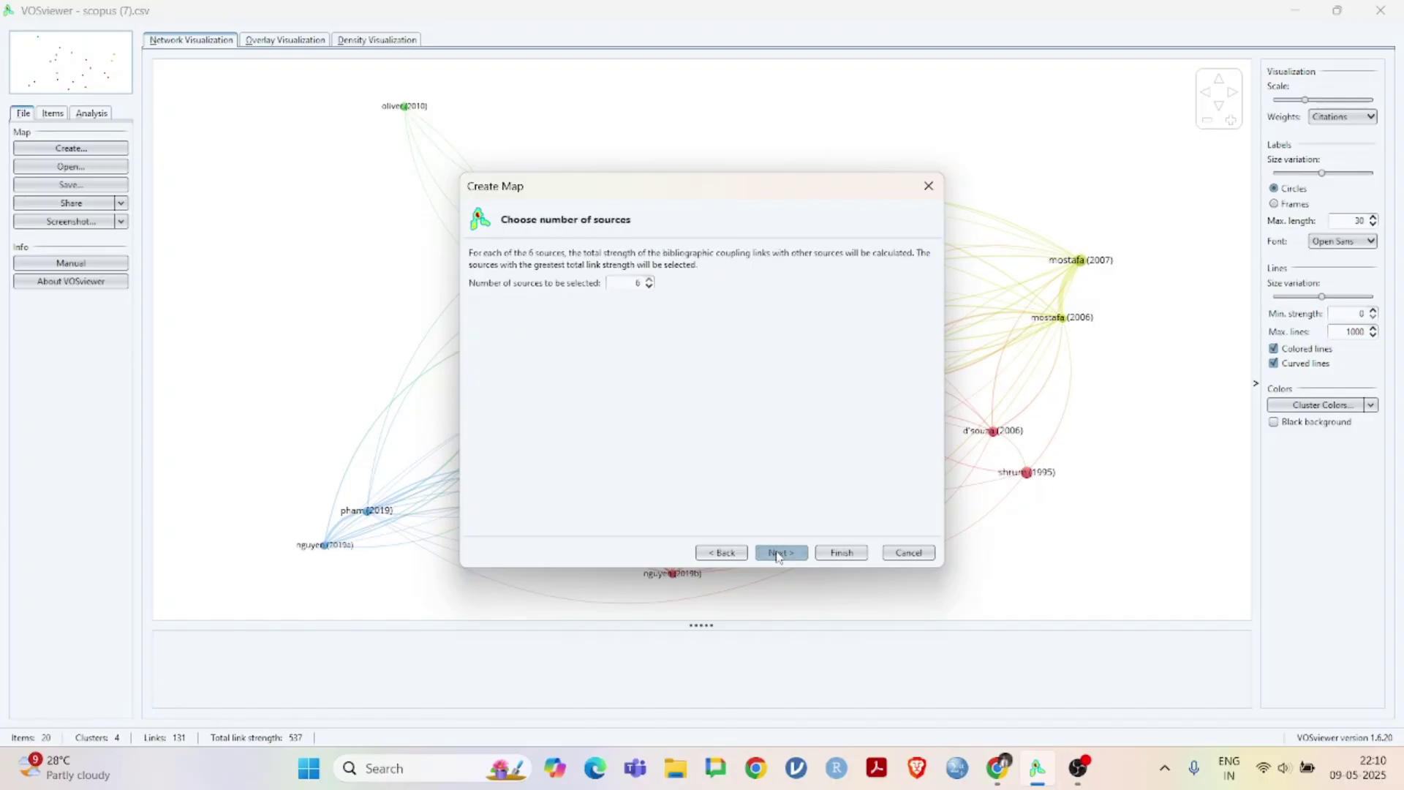
click(780, 553)
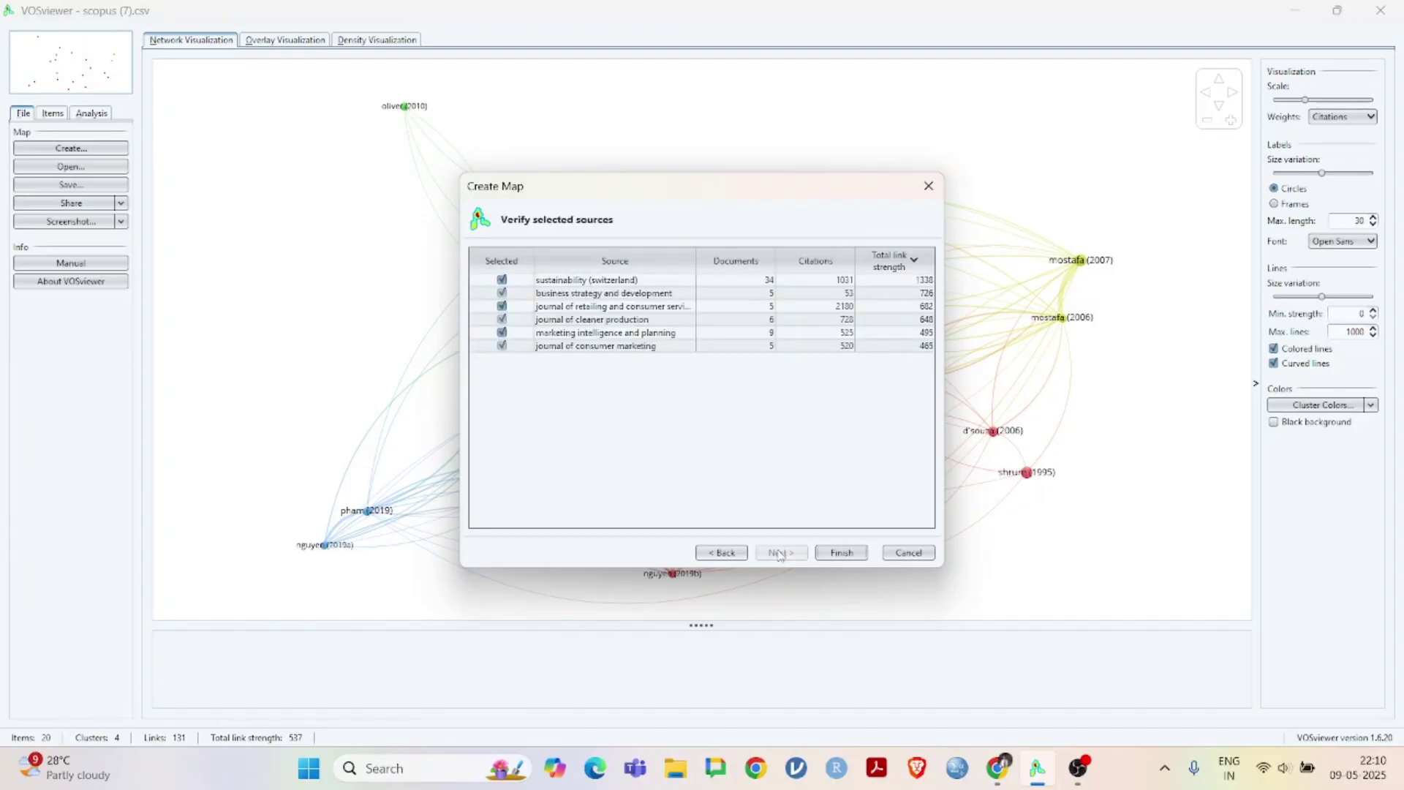
click(841, 557)
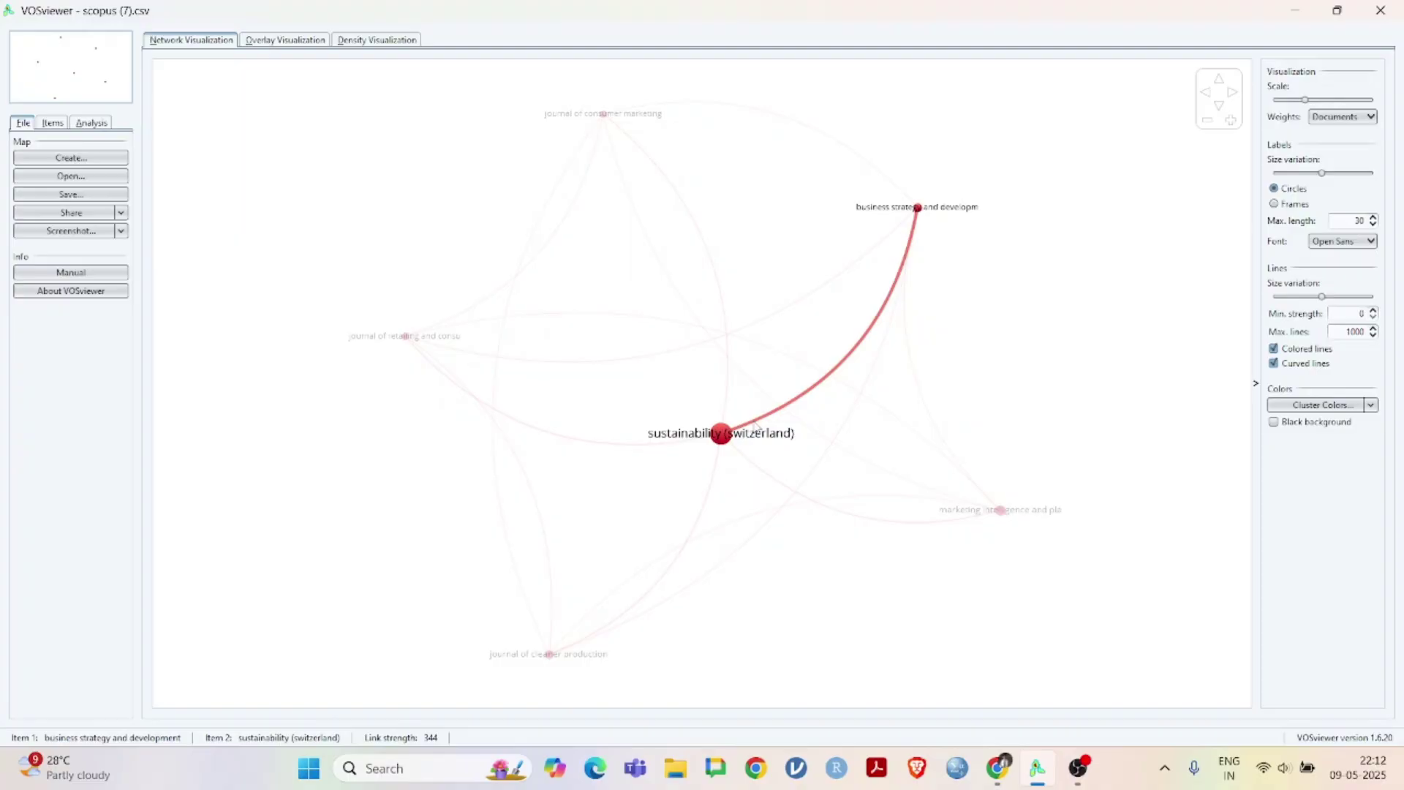
Create a bibliographic coupling map of authors with full counting, at least 3 documents and 0 citations per author.
click(780, 553)
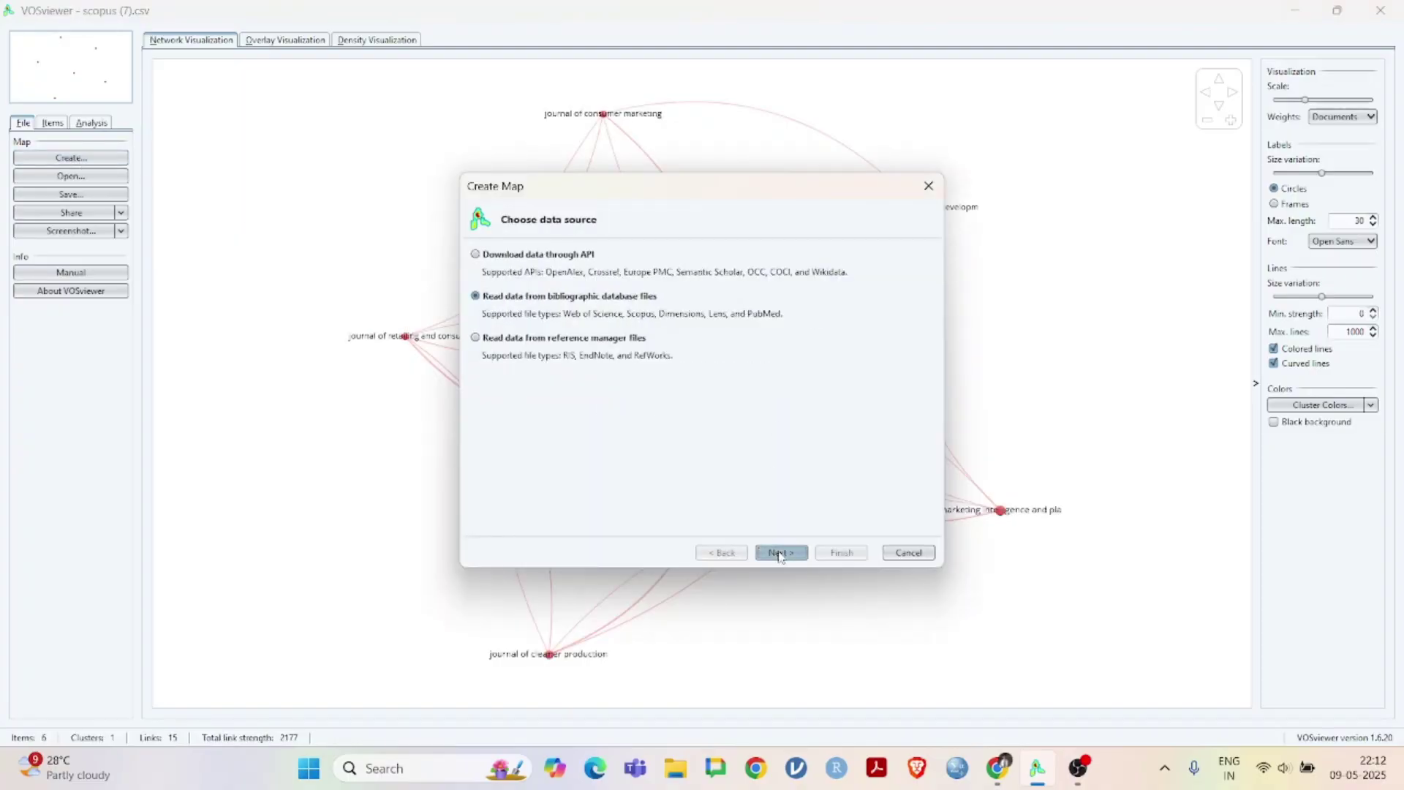
click(779, 553)
click(779, 553)
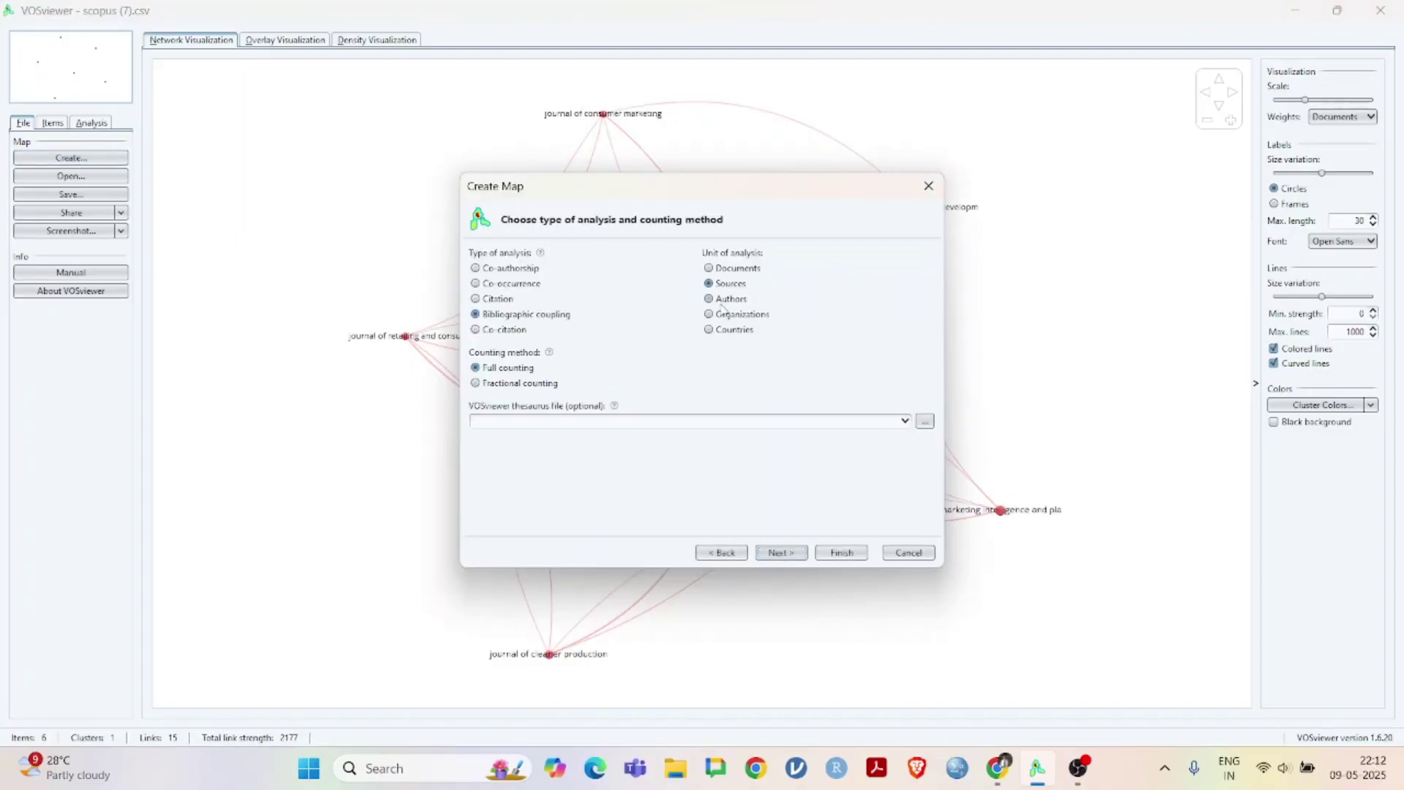
click(722, 302)
click(796, 556)
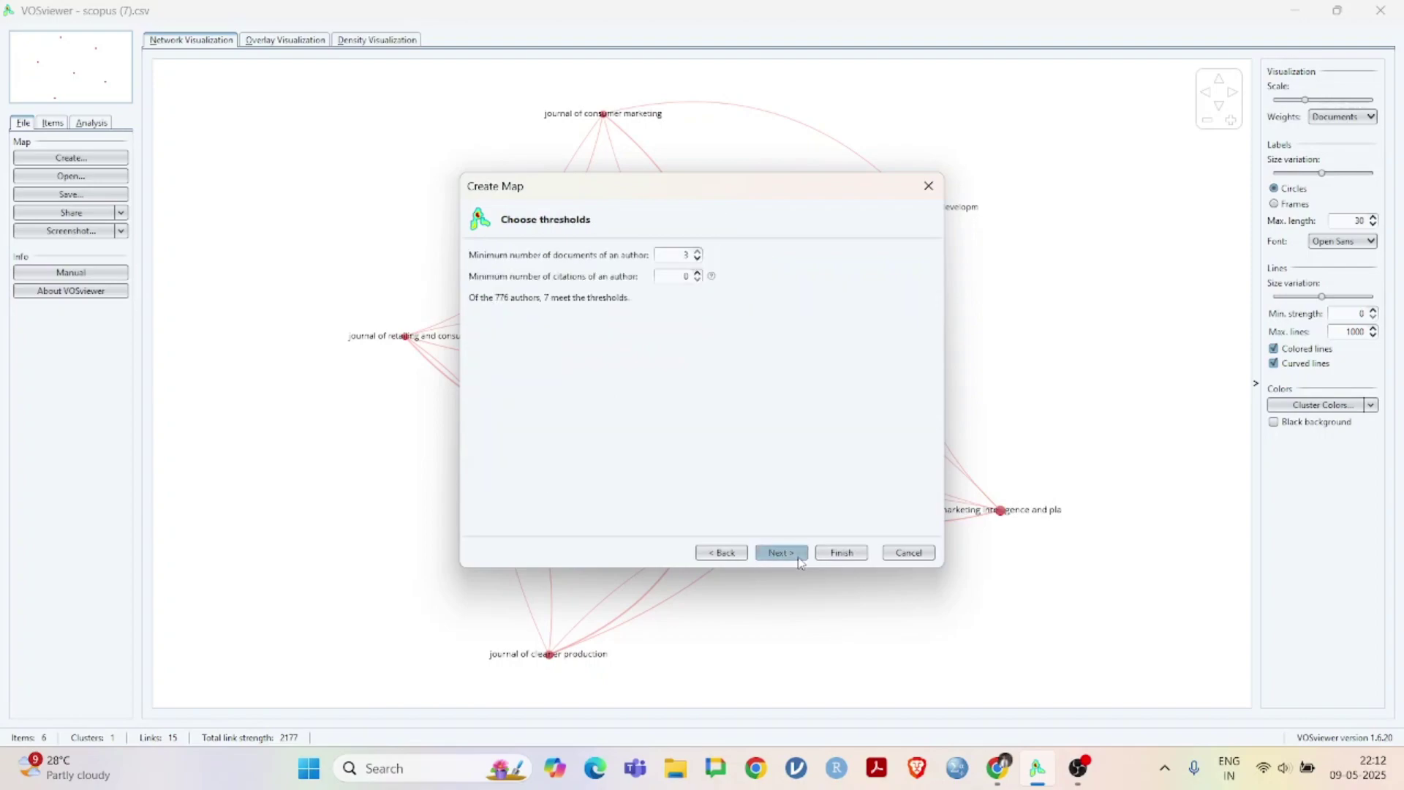
click(798, 557)
click(799, 558)
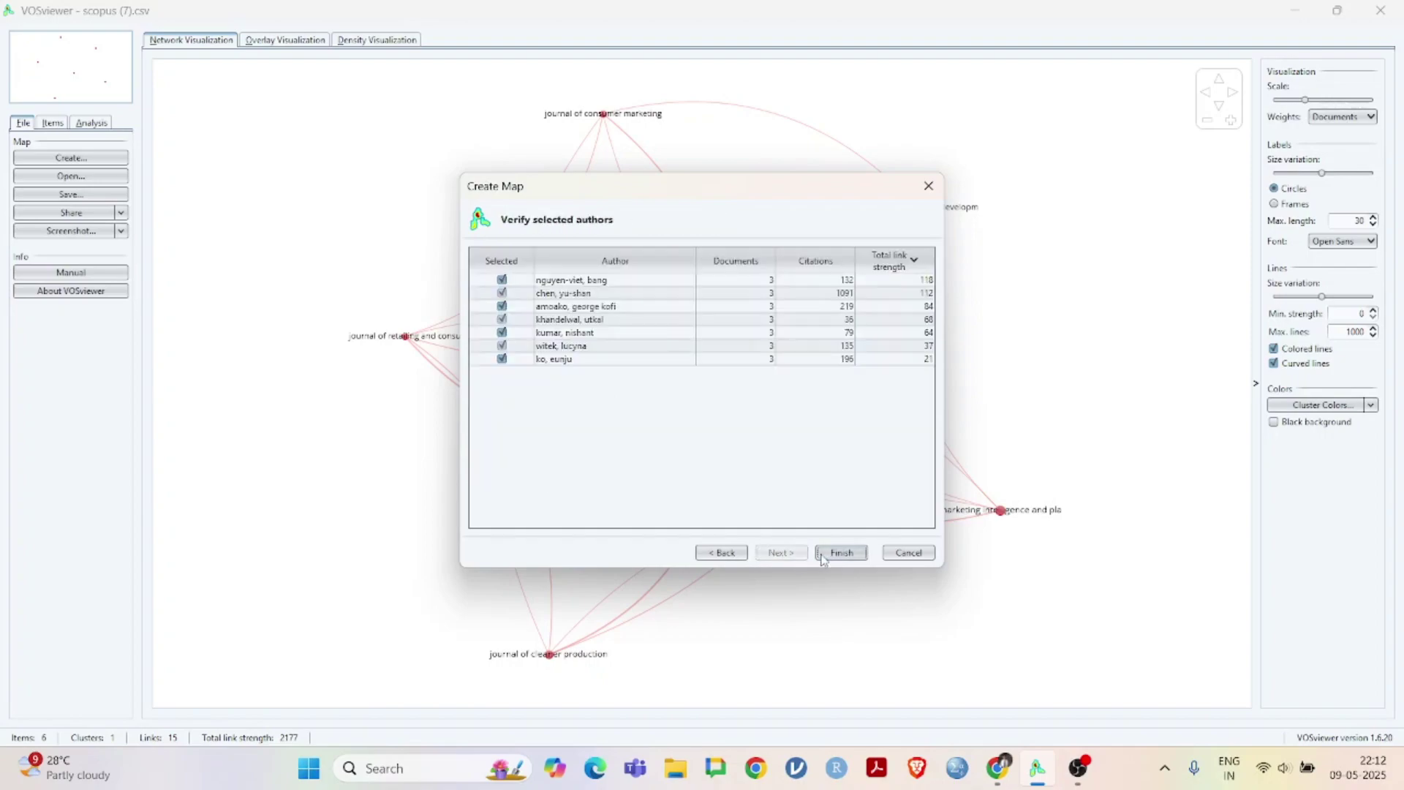
click(824, 558)
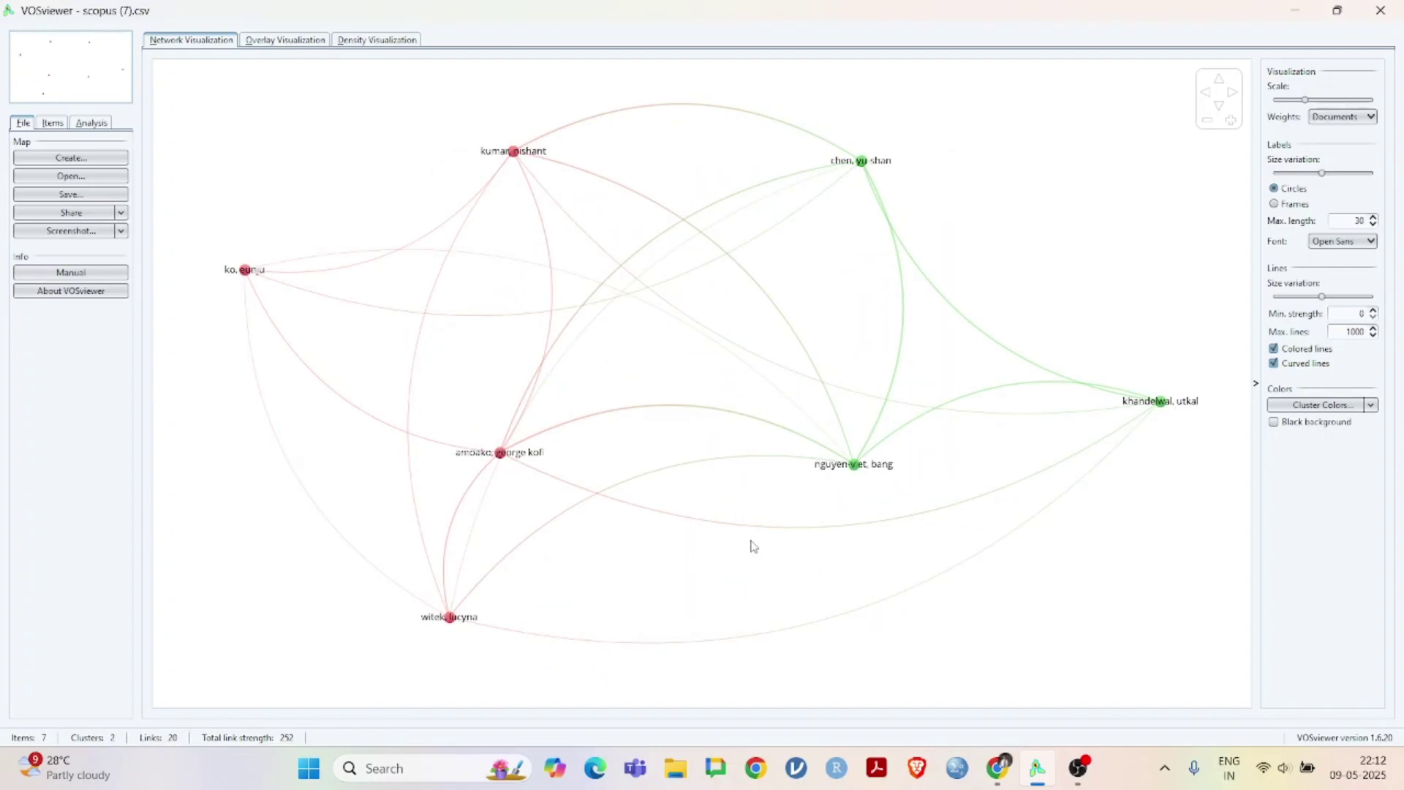
Inspect the coupling links of individual authors in the map and review the cluster listing and analysis settings.
mouse_move(520, 158)
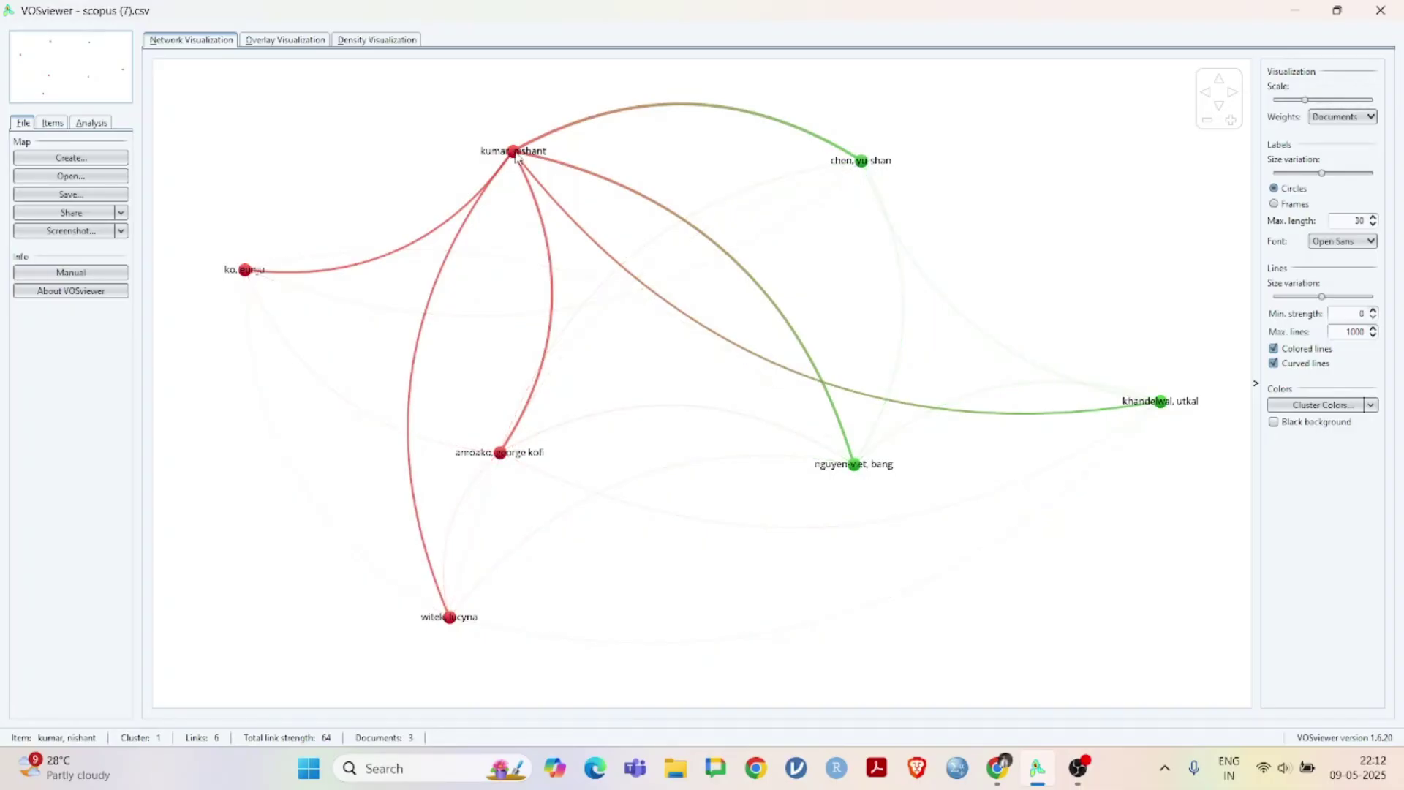
mouse_move(503, 461)
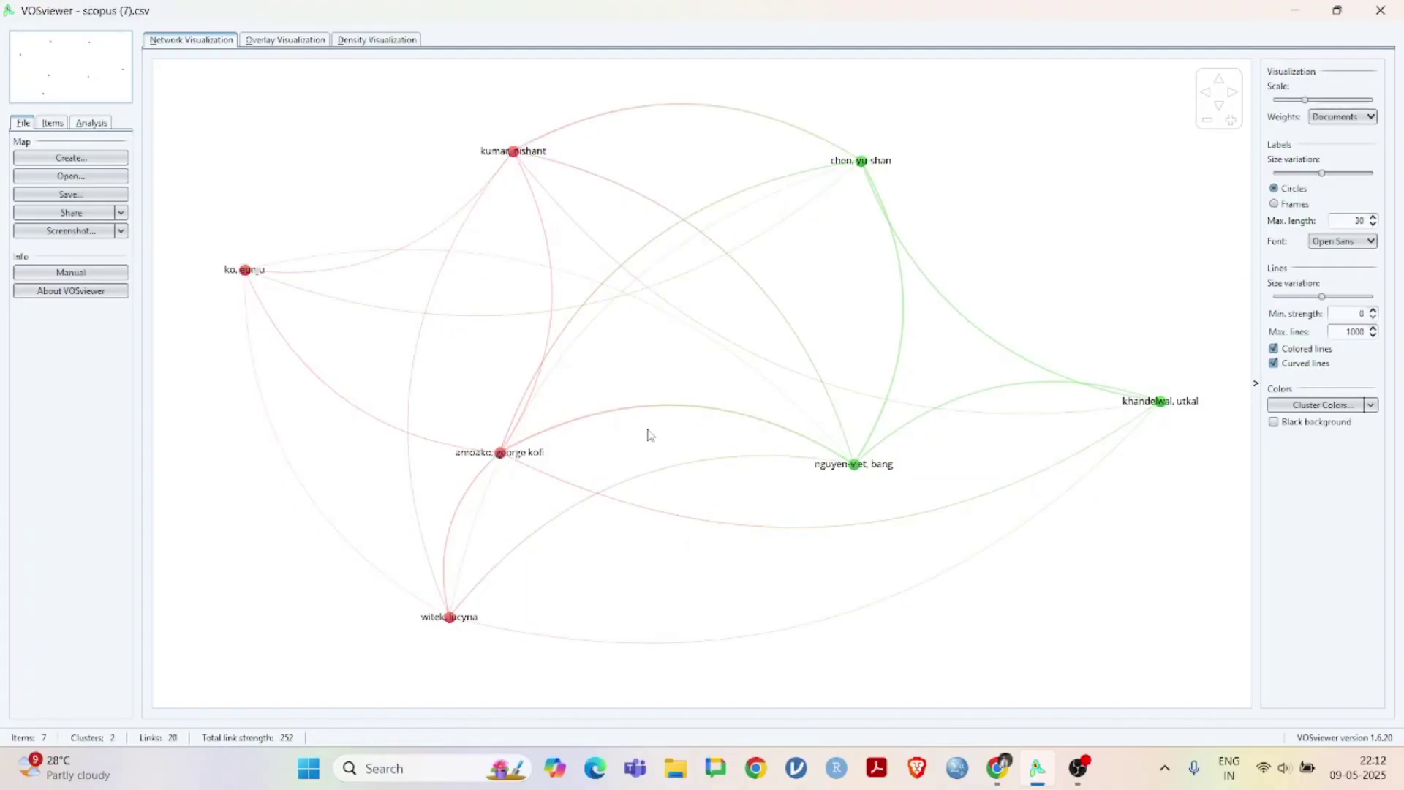
mouse_move(856, 465)
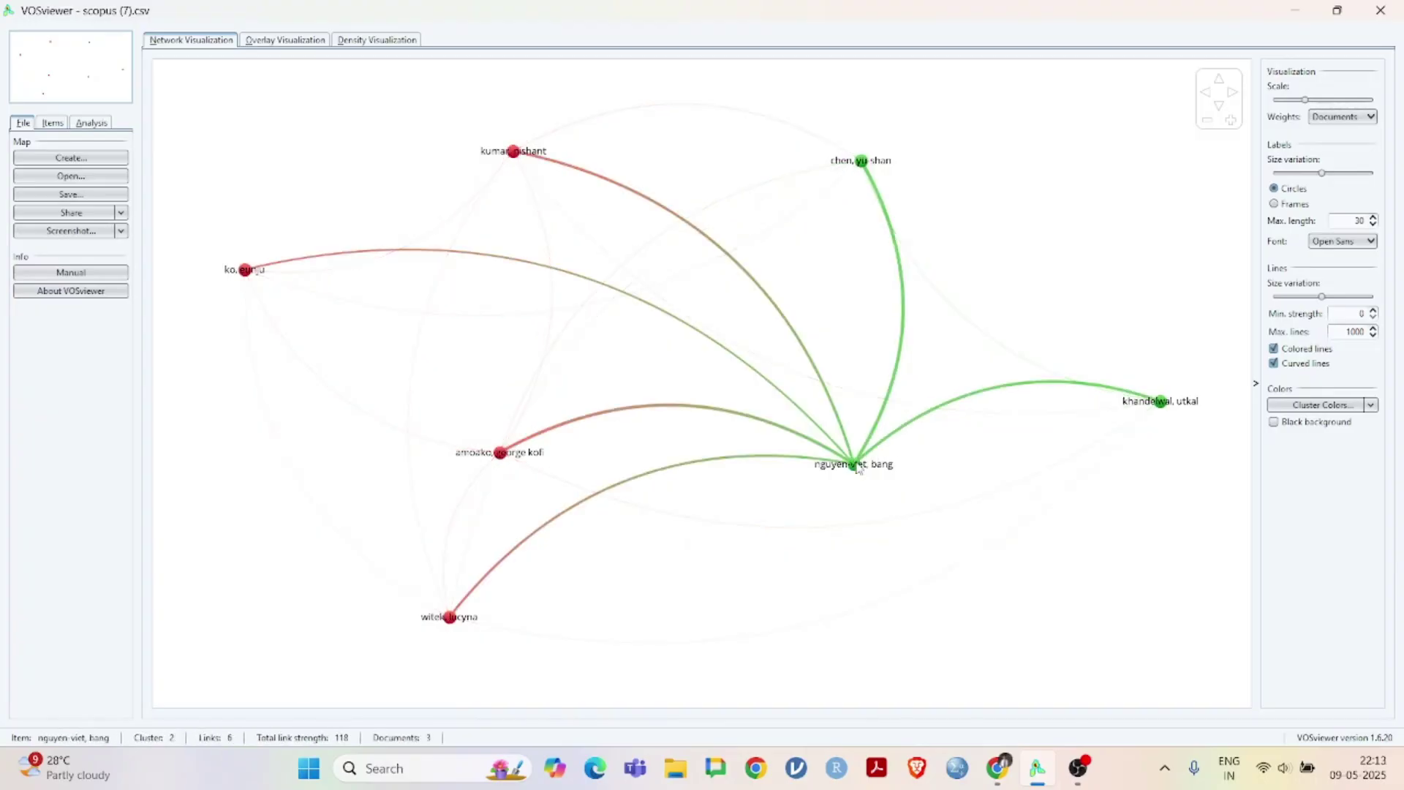
mouse_move(1164, 406)
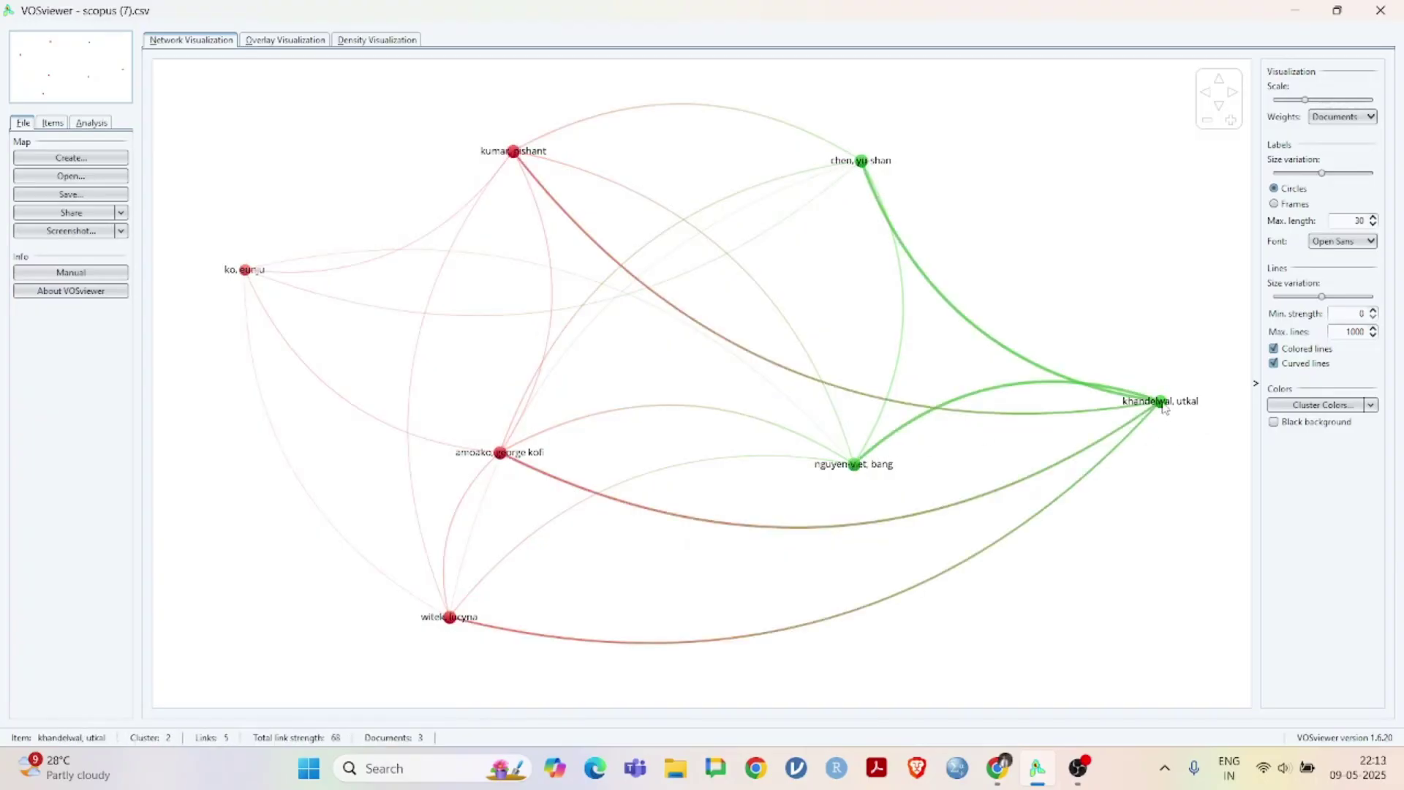
mouse_move(454, 623)
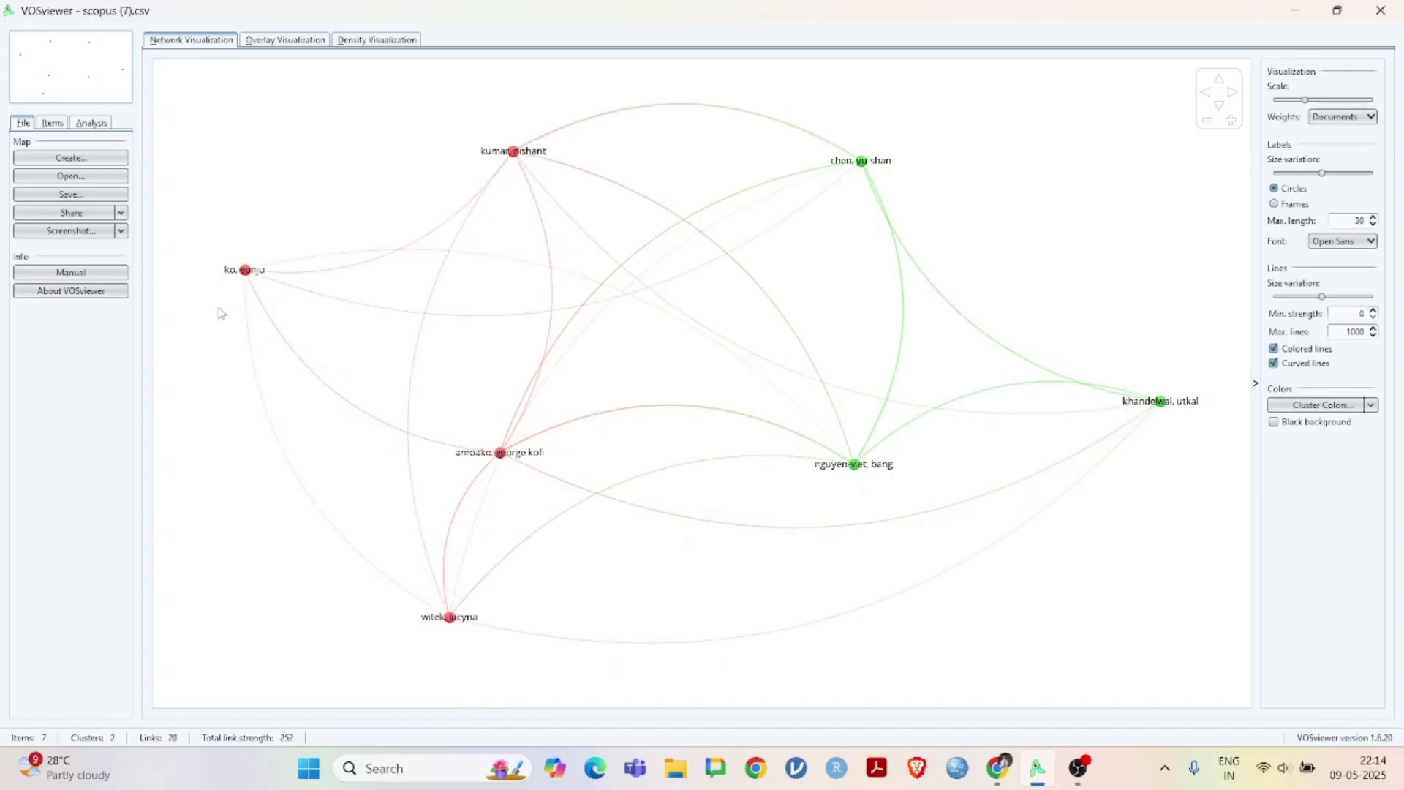
click(52, 123)
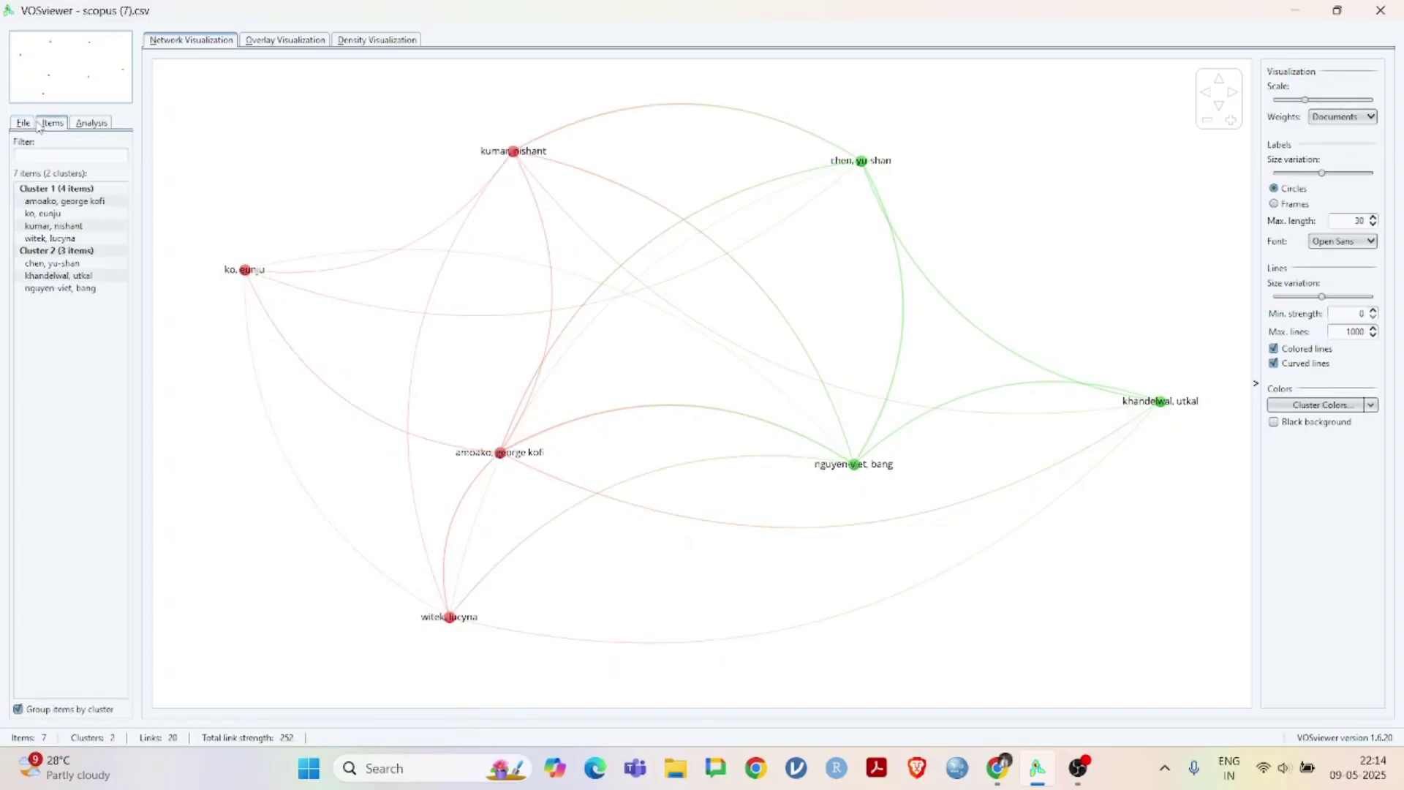
click(86, 123)
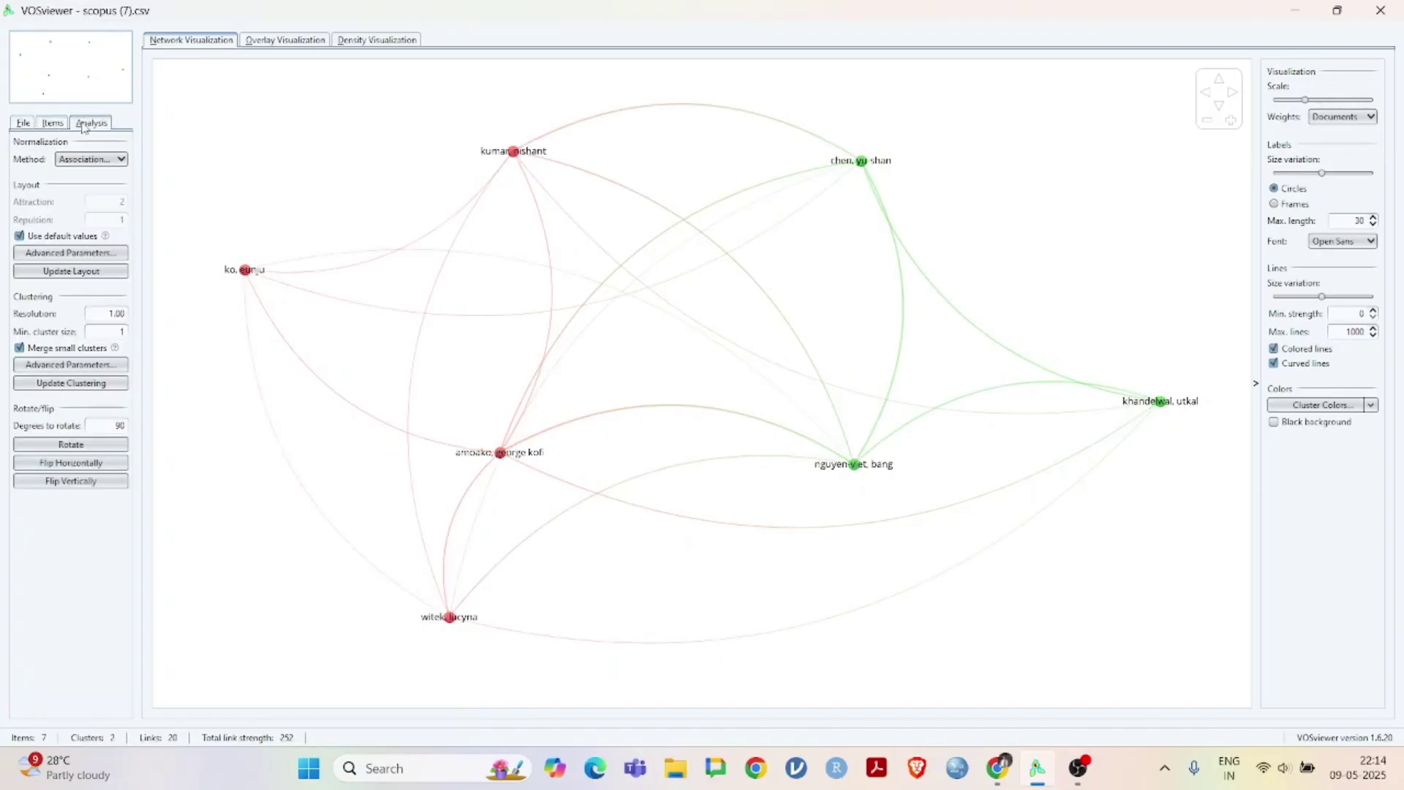
Create a bibliographic coupling map of organizations with at least 2 documents and 0 citations each, and inspect the links between its outer nodes.
click(23, 123)
click(71, 157)
click(781, 553)
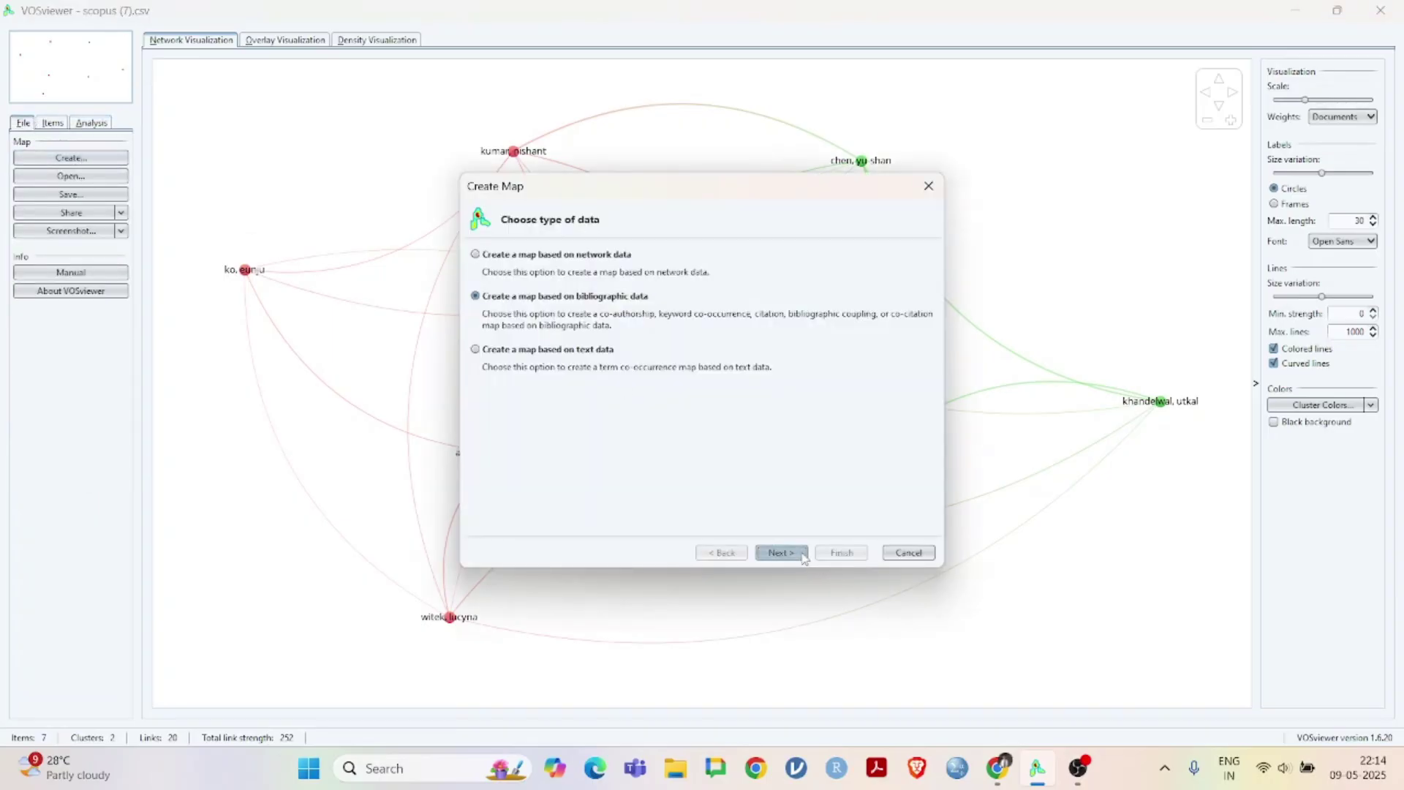
click(781, 552)
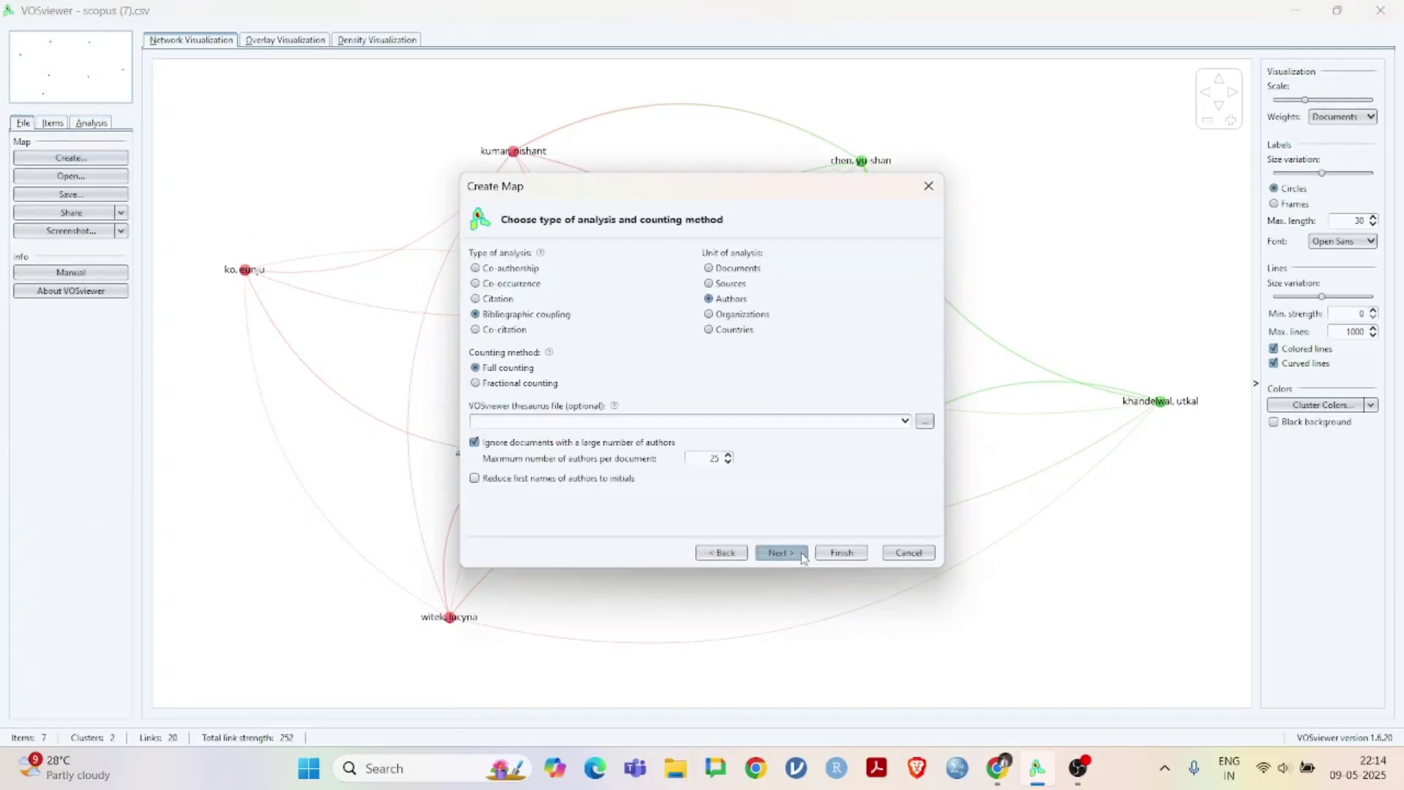
click(746, 315)
click(787, 556)
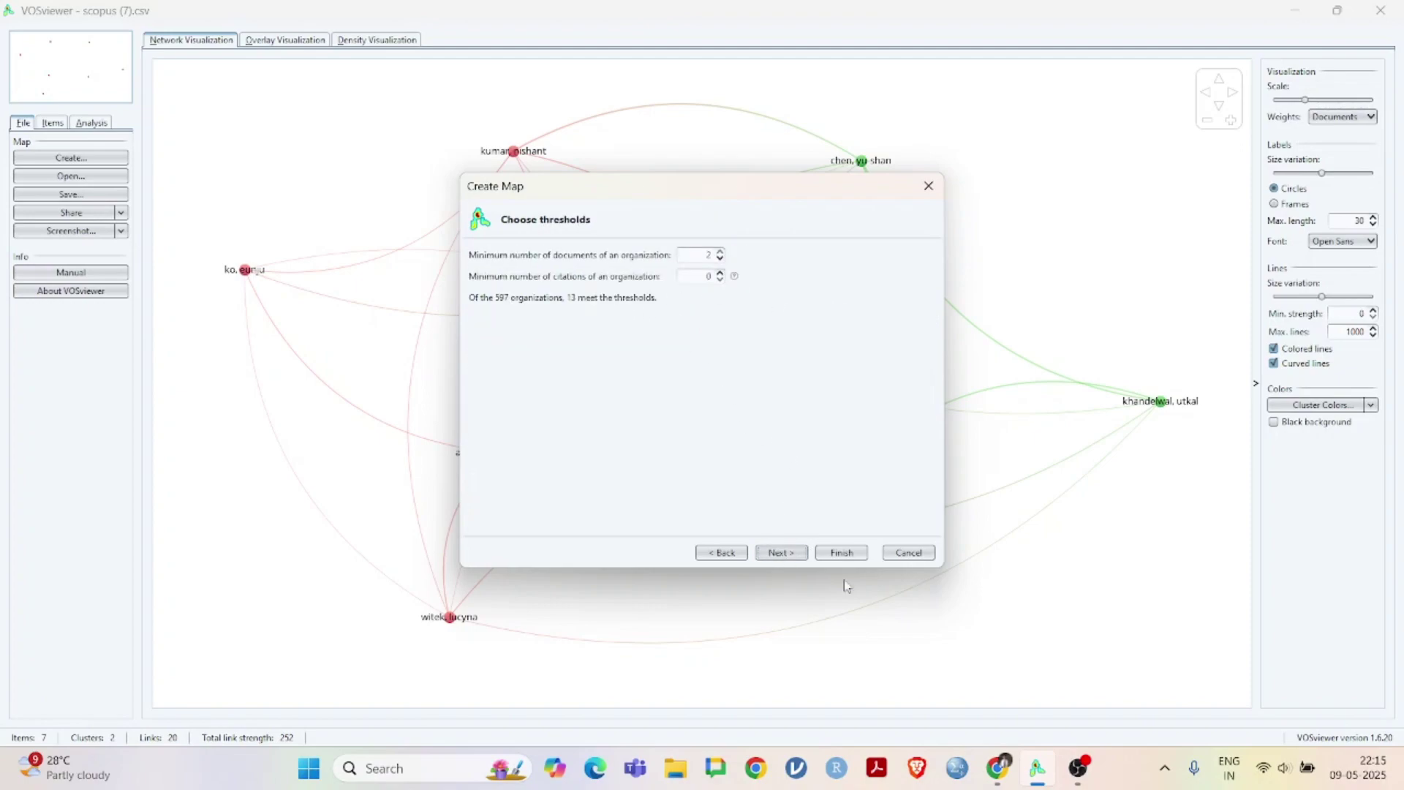
click(825, 557)
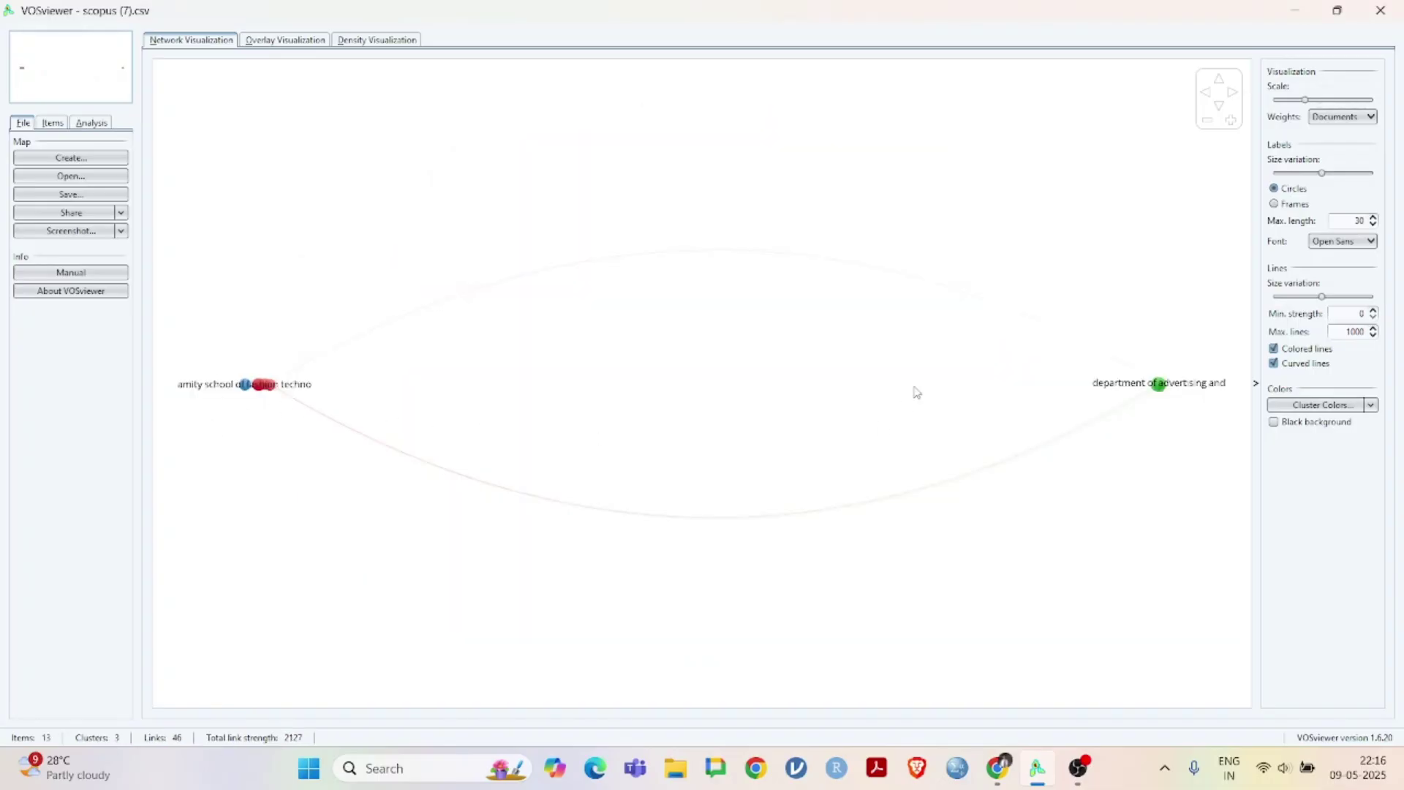
mouse_move(1162, 387)
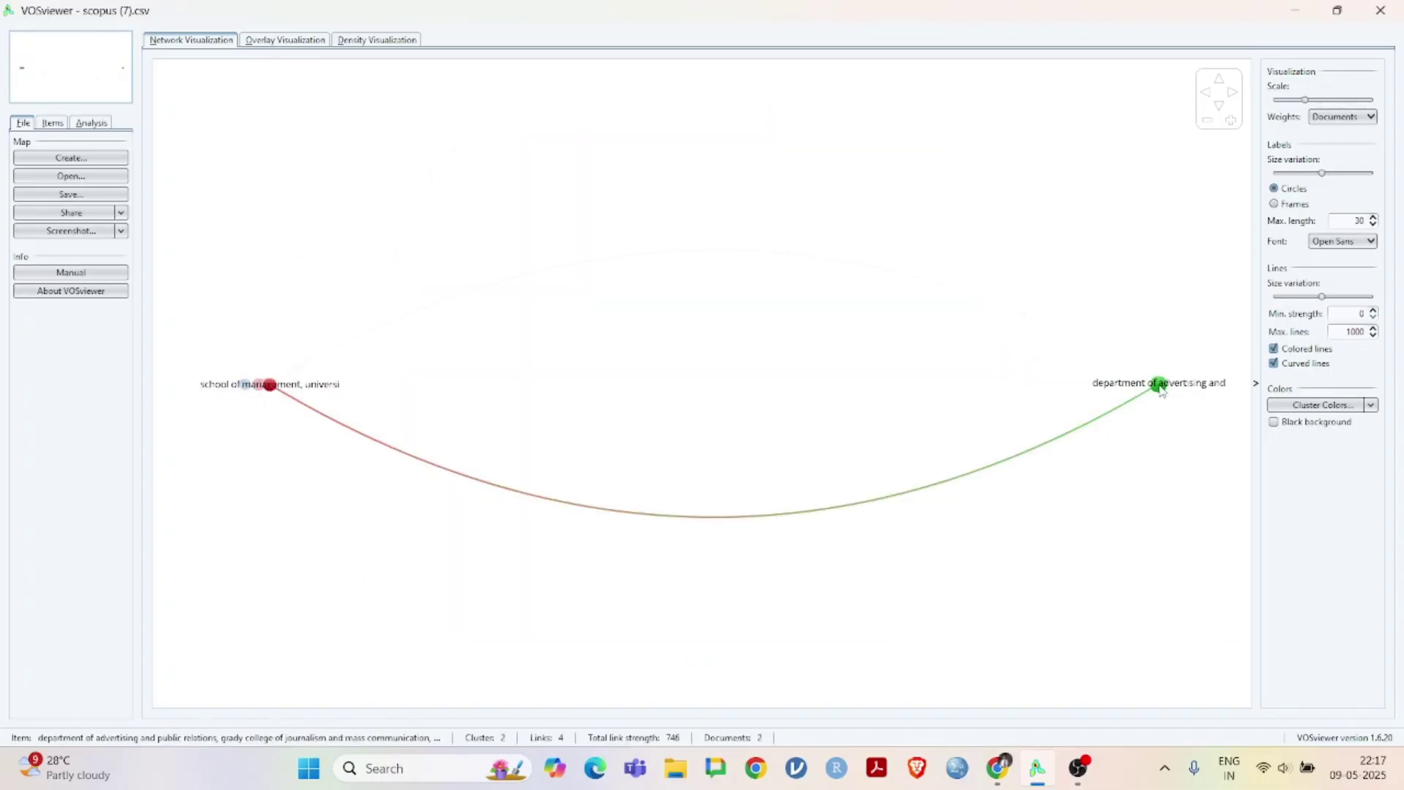
mouse_move(260, 395)
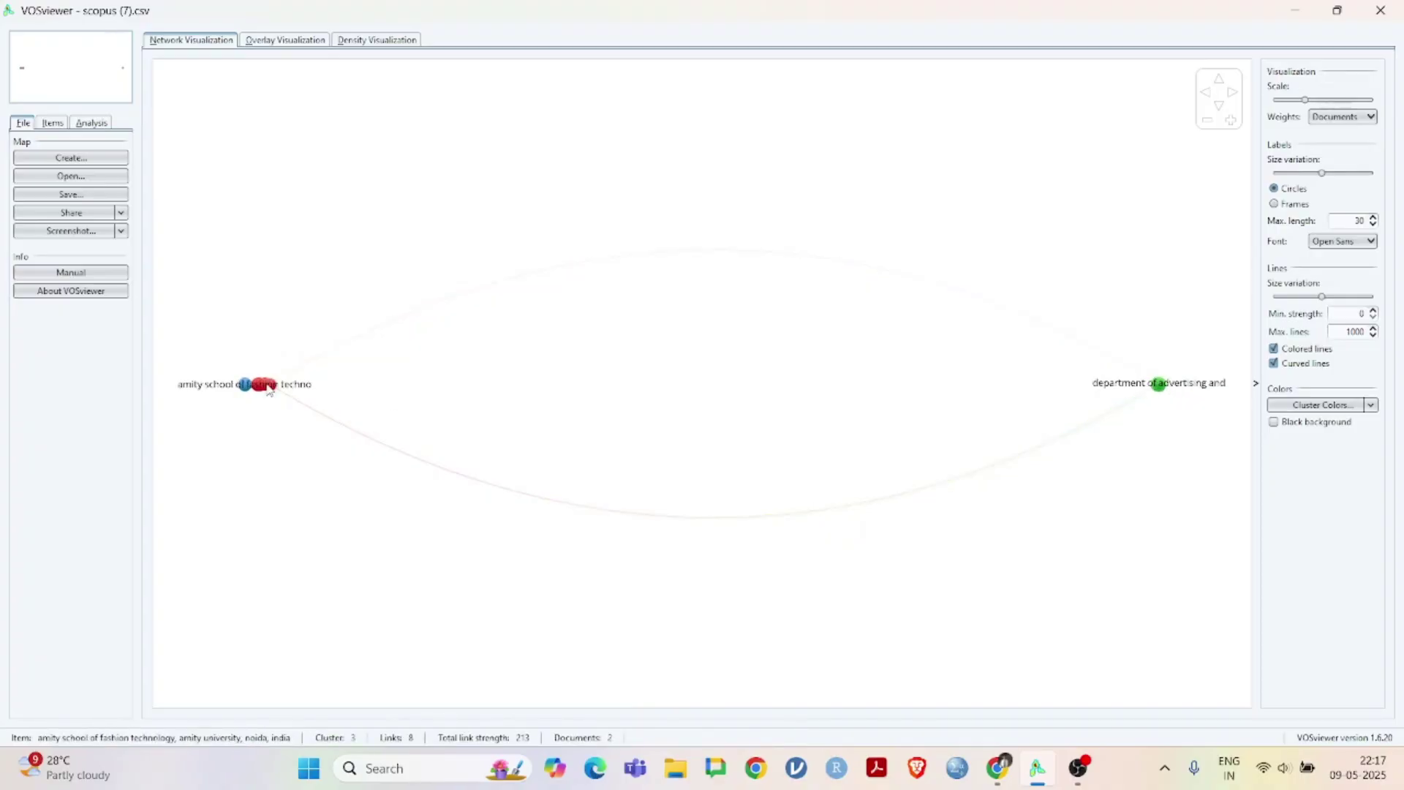
Create a bibliographic coupling map of countries with at least 5 documents and 0 citations each, and inspect India's links.
click(71, 157)
click(782, 552)
click(781, 552)
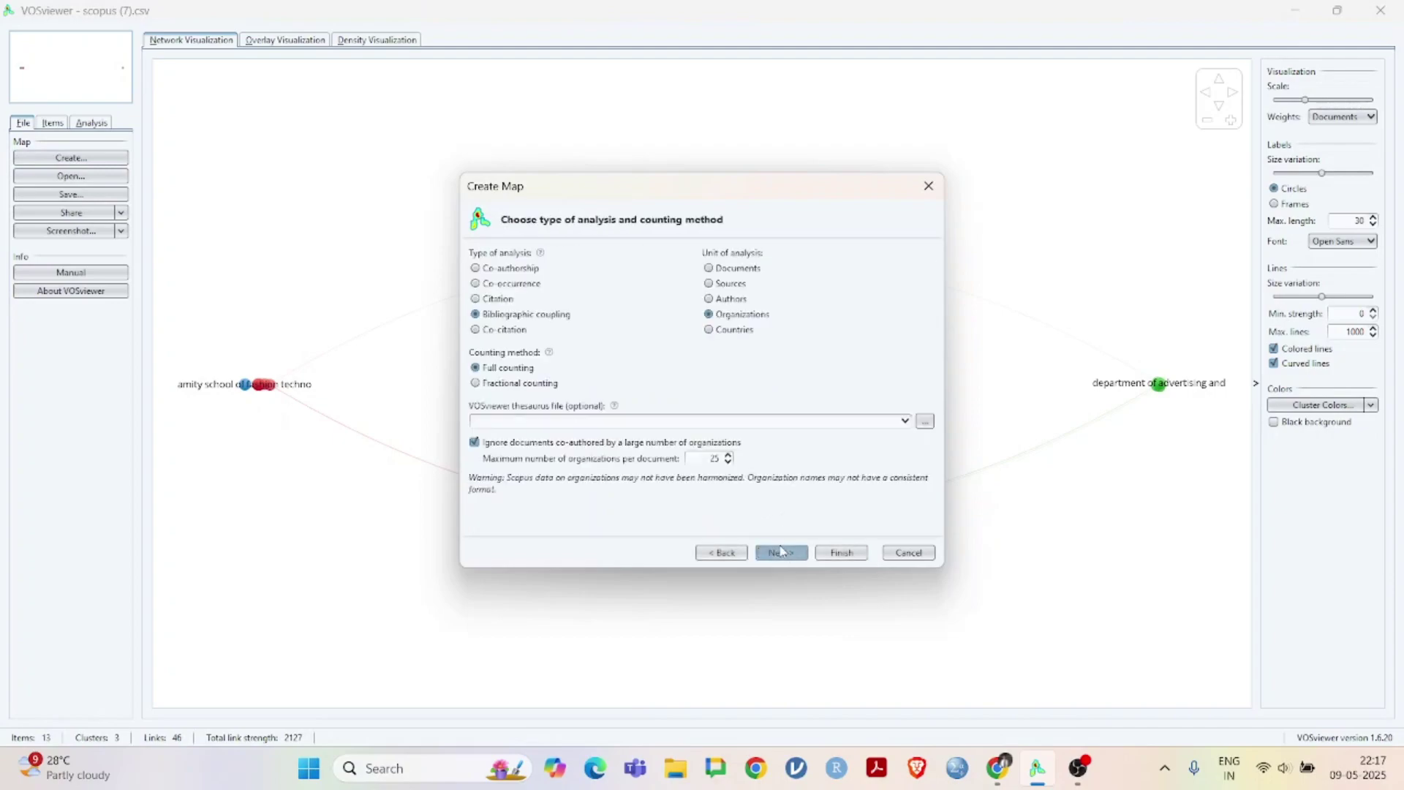
click(709, 330)
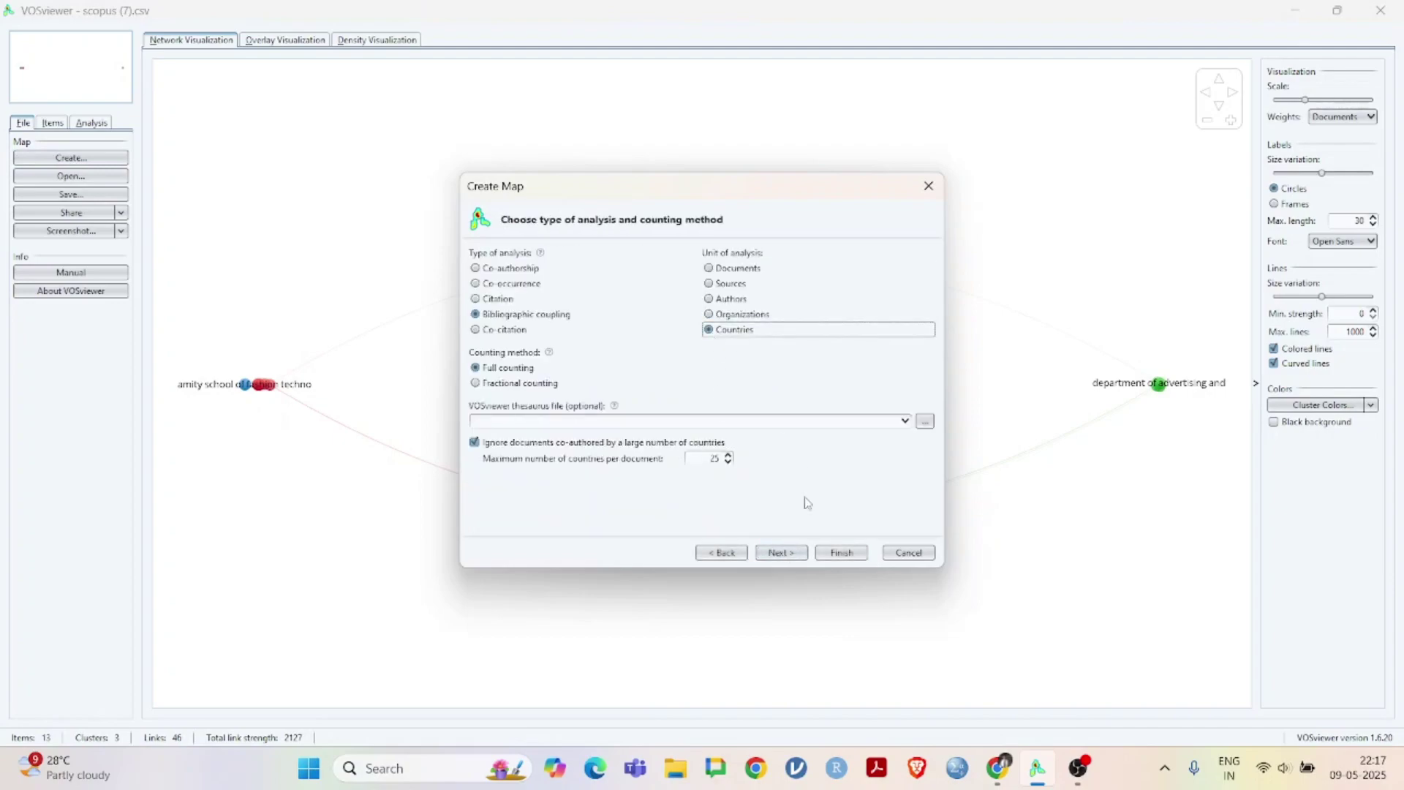
click(784, 556)
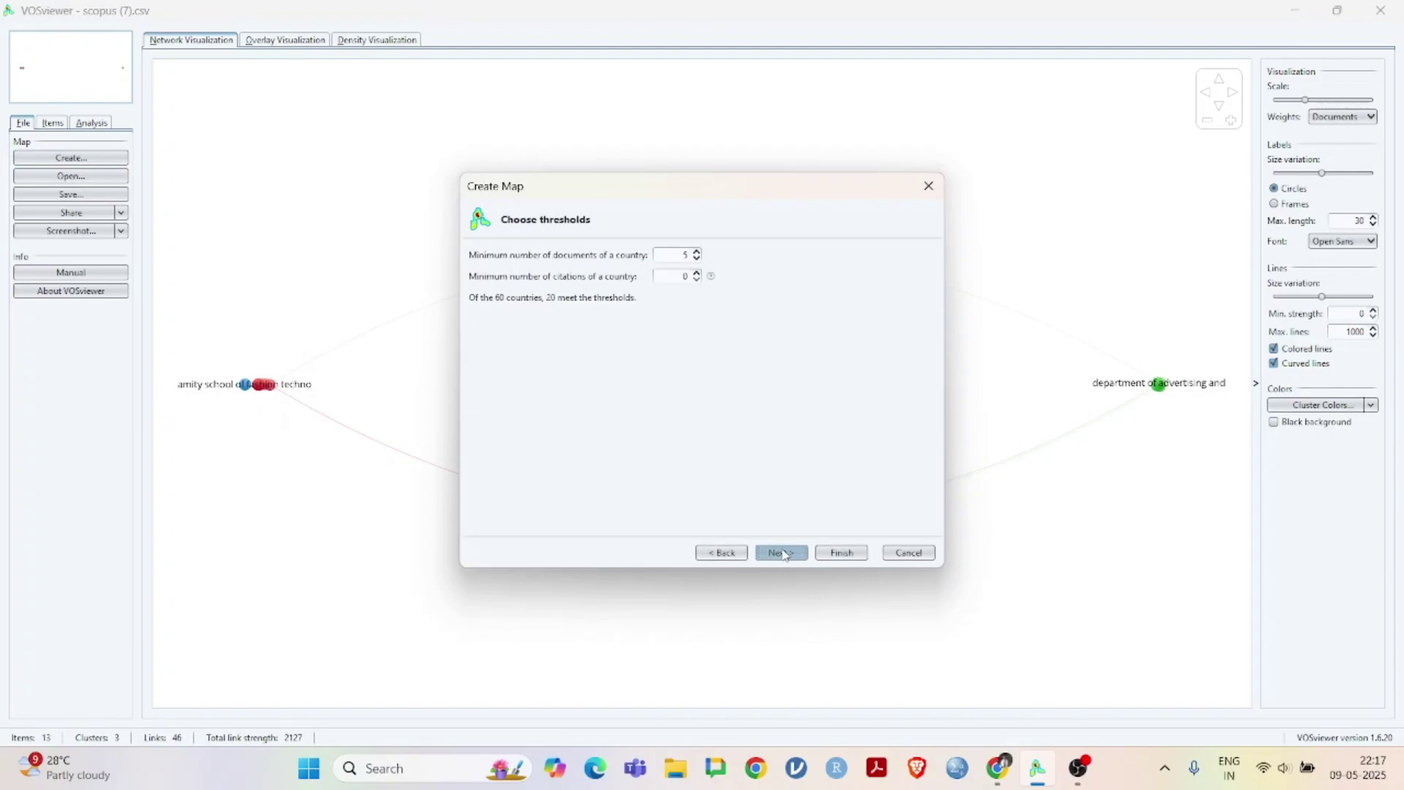
click(784, 556)
click(834, 558)
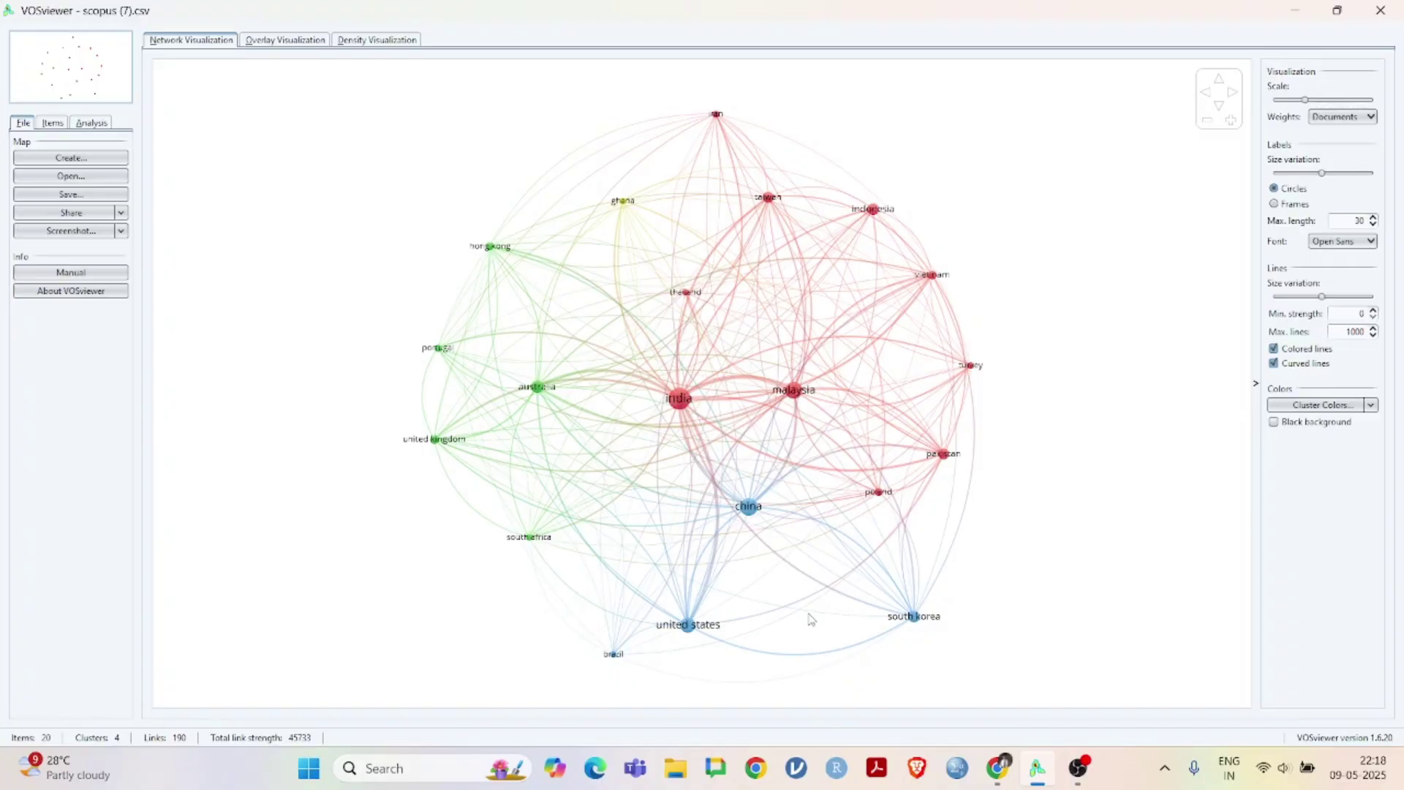
mouse_move(680, 399)
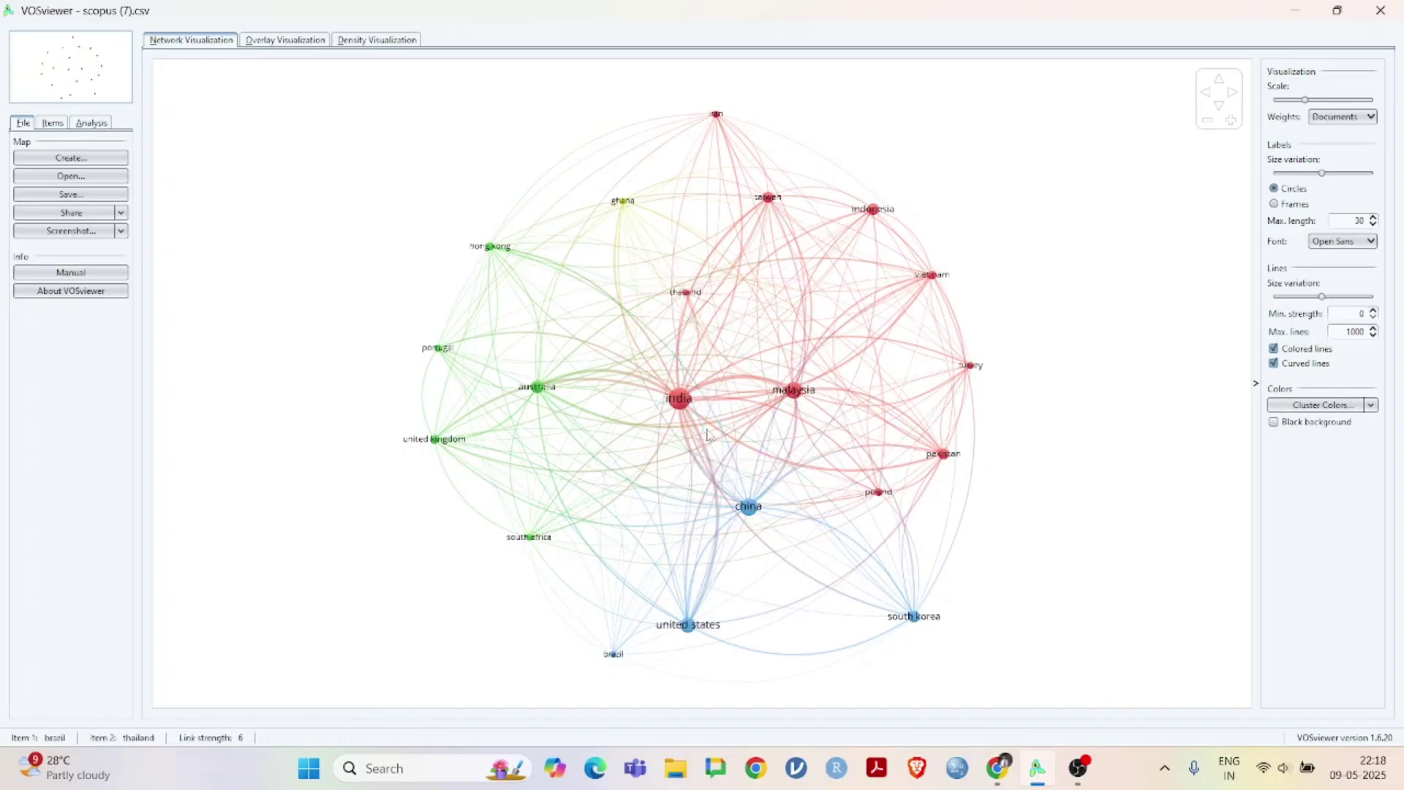